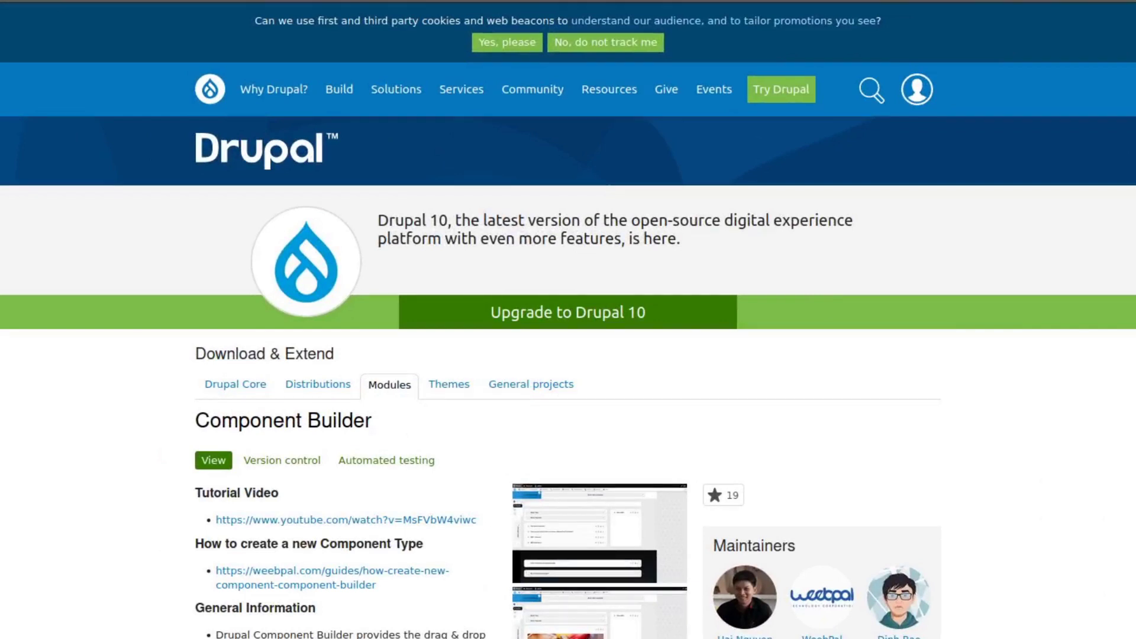
Read through the Component Builder project page, covering the tutorial links and general information
{"action": "scroll", "coordinate": [568, 319], "scroll_direction": "down", "scroll_amount": 2}
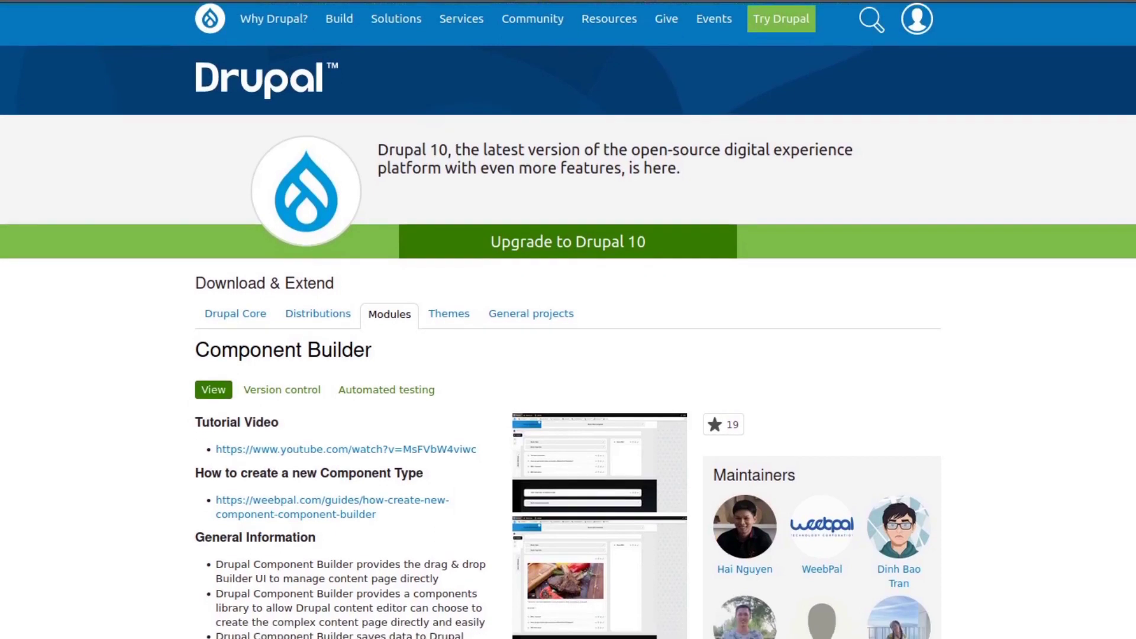
{"action": "scroll", "coordinate": [568, 319], "scroll_direction": "down", "scroll_amount": 5}
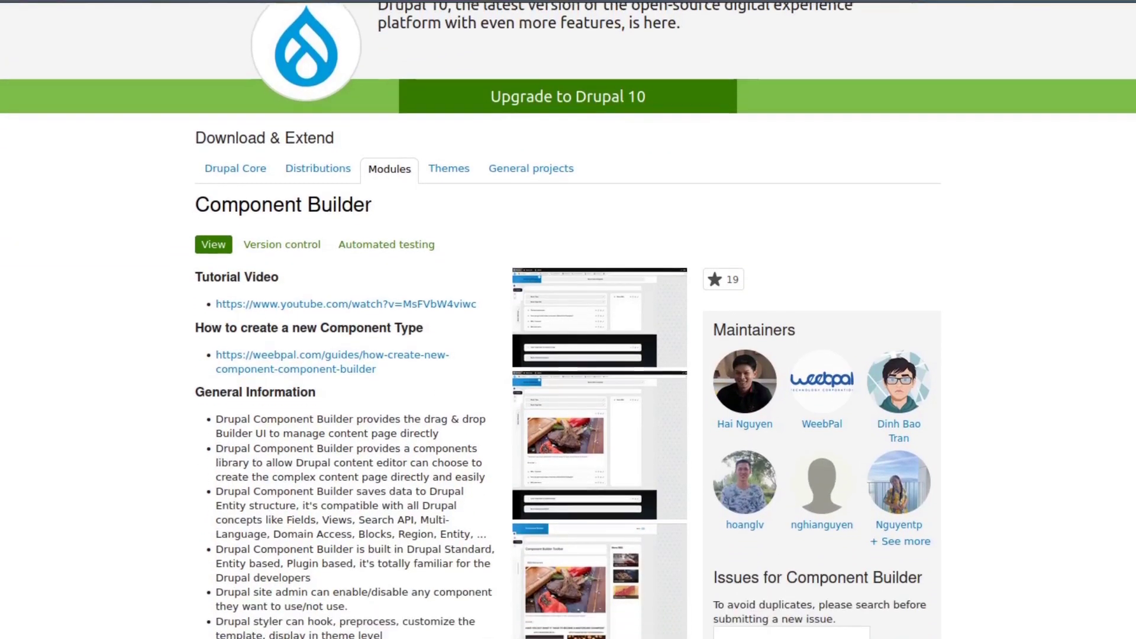
{"action": "scroll", "coordinate": [568, 320], "scroll_direction": "down", "scroll_amount": 4}
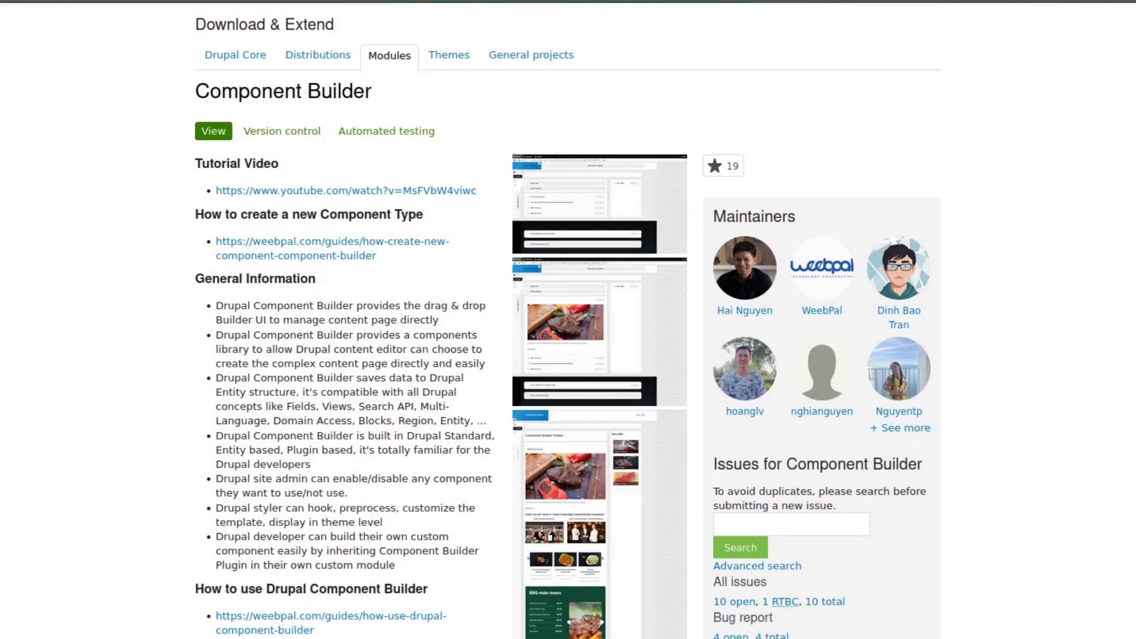
{"action": "scroll", "coordinate": [568, 320], "scroll_direction": "down", "scroll_amount": 3}
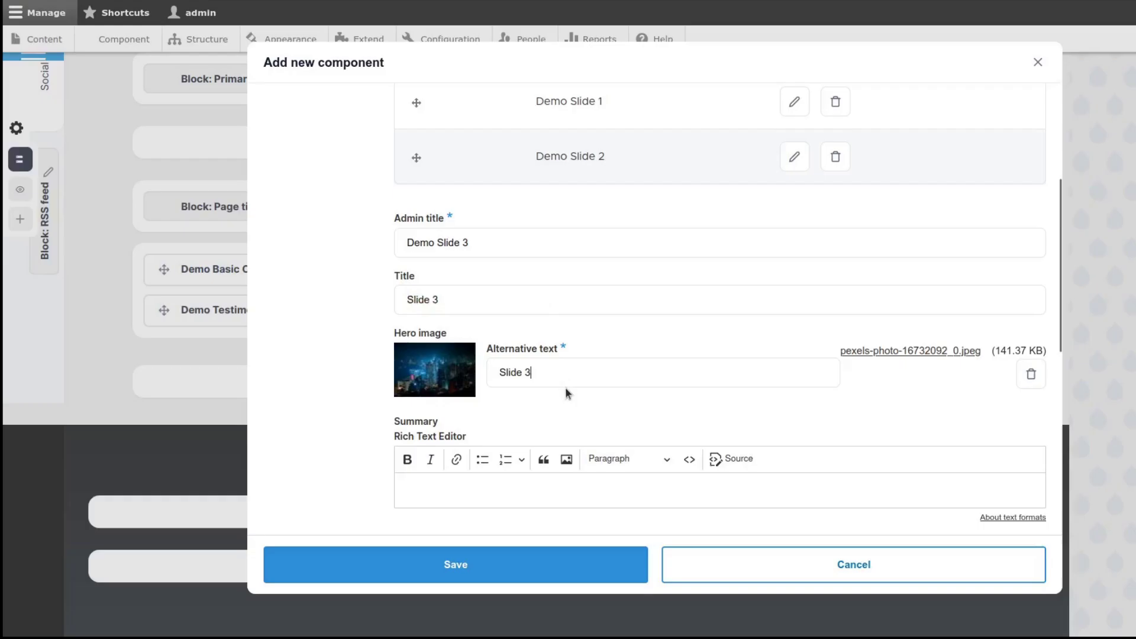
Create the Demo Slide 3 item, save the new component and move it higher in the page layout
{"action": "scroll", "coordinate": [565, 387], "scroll_direction": "down", "scroll_amount": 7}
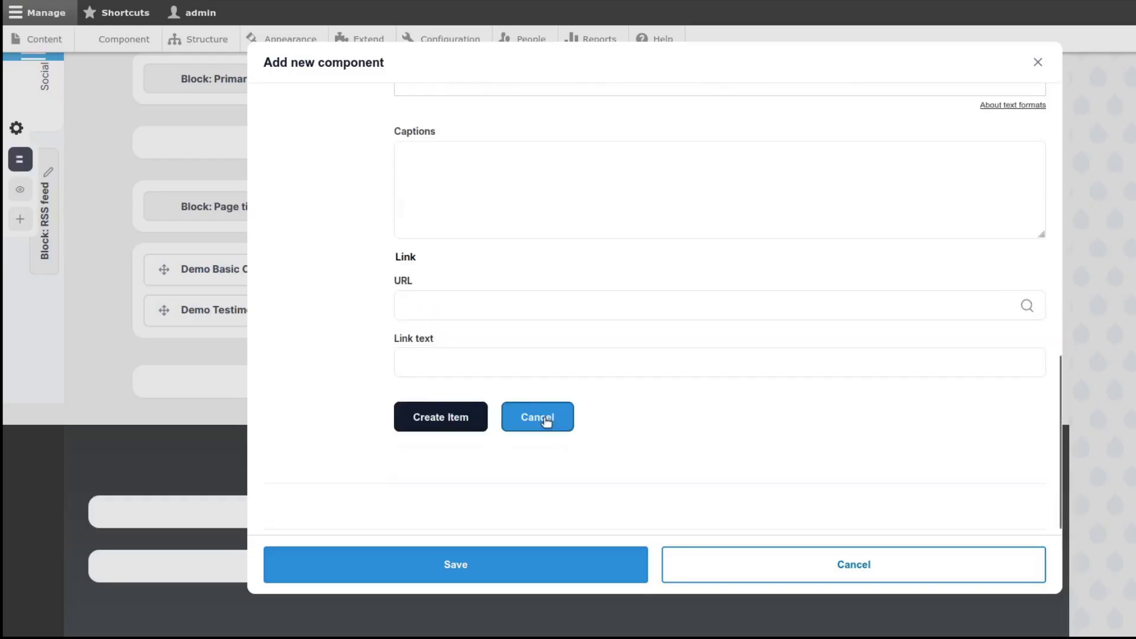
{"action": "left_click", "coordinate": [442, 422]}
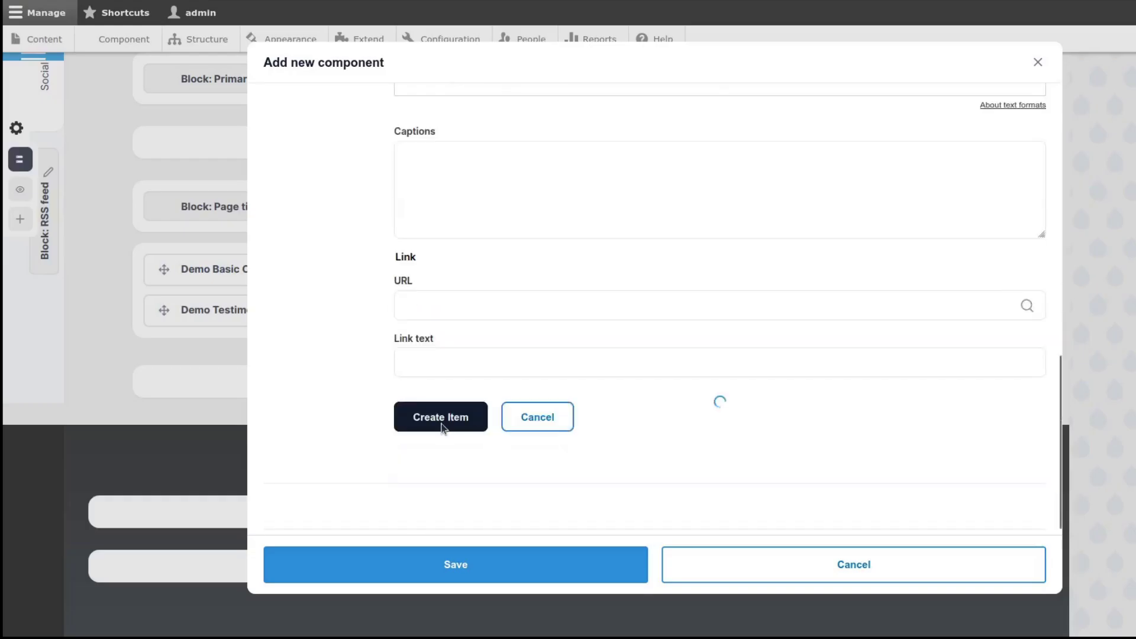
{"action": "left_click", "coordinate": [451, 563]}
{"action": "left_click_drag", "start_coordinate": [165, 485], "coordinate": [170, 162]}
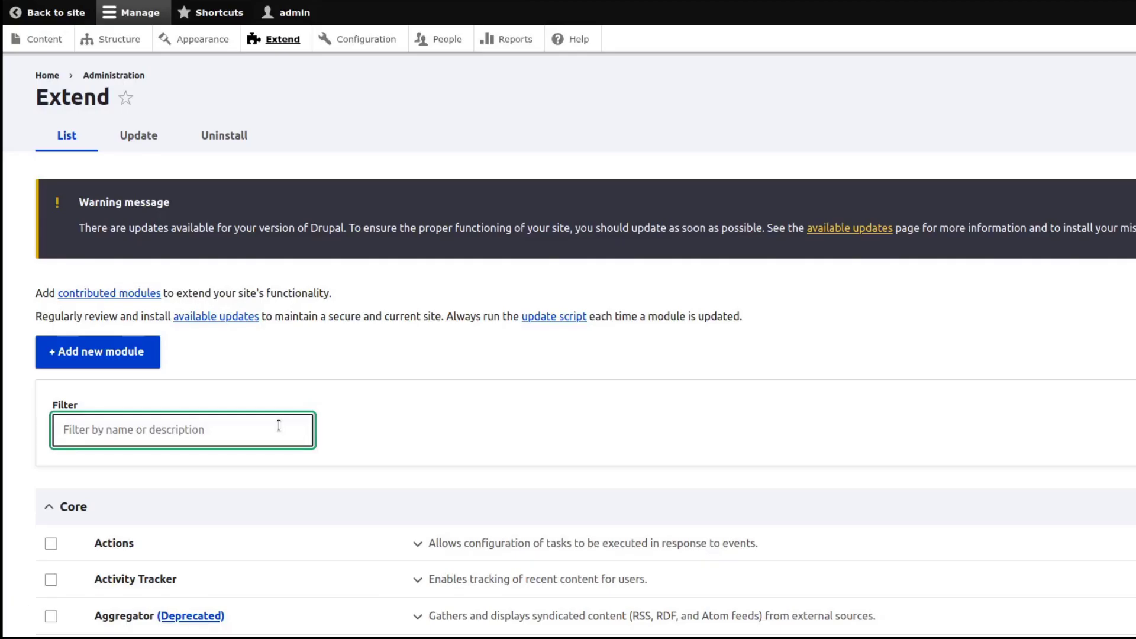
Filter the module list by "component" and install the Component Builder and Component Builder Toolbar modules
{"action": "type", "text": "c"}
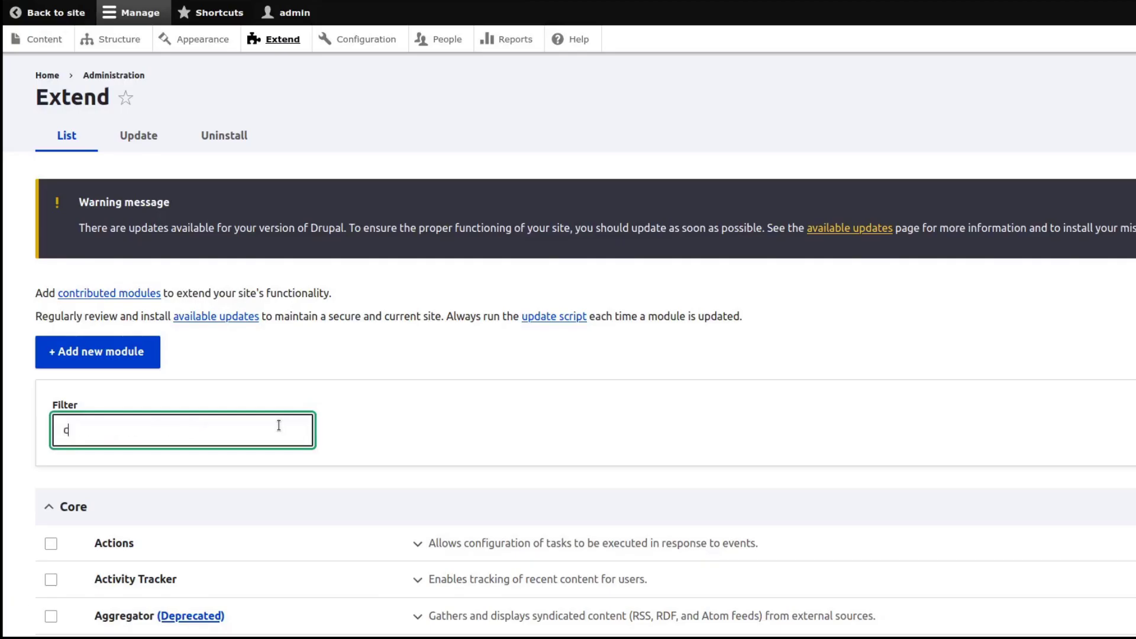
{"action": "type", "text": "omponent"}
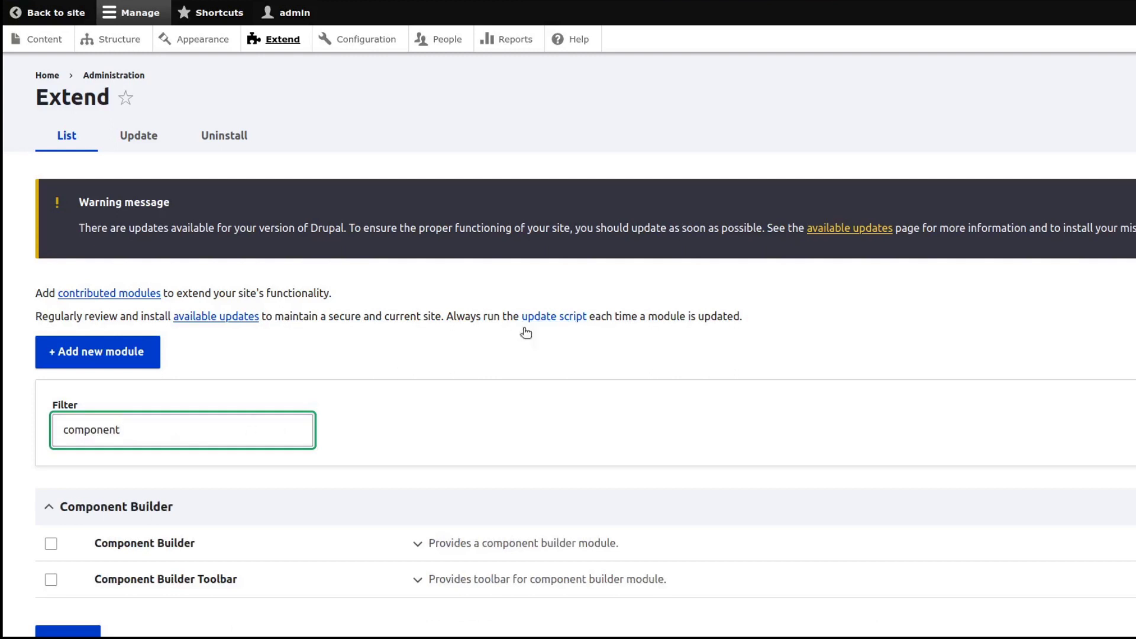
{"action": "scroll", "coordinate": [522, 349], "scroll_direction": "down", "scroll_amount": 3}
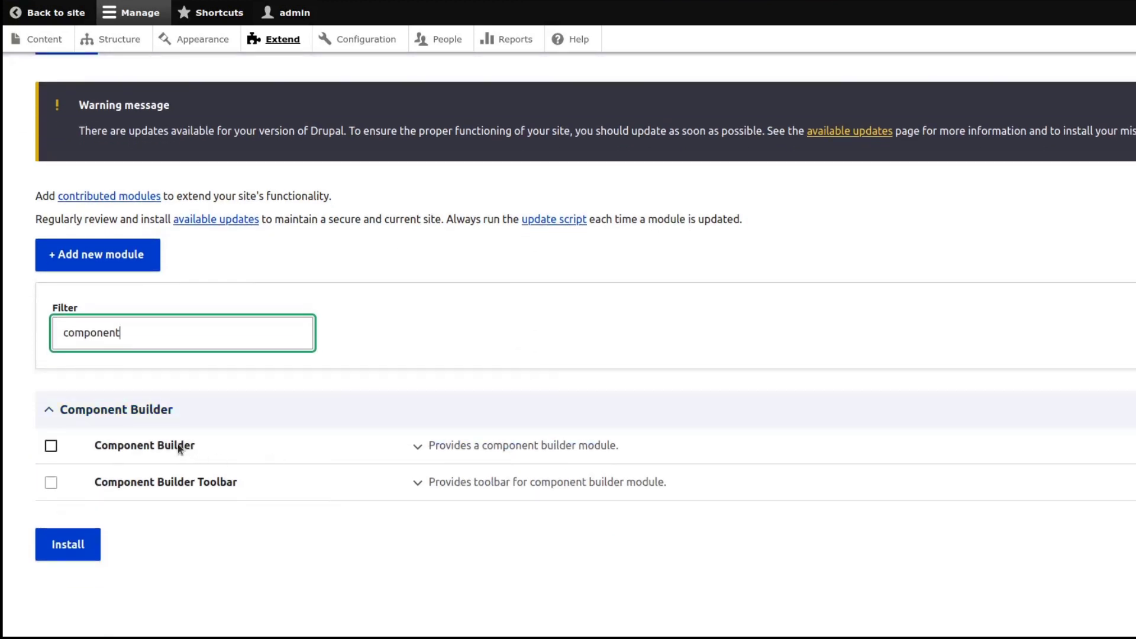
{"action": "left_click", "coordinate": [179, 448]}
{"action": "left_click", "coordinate": [187, 489]}
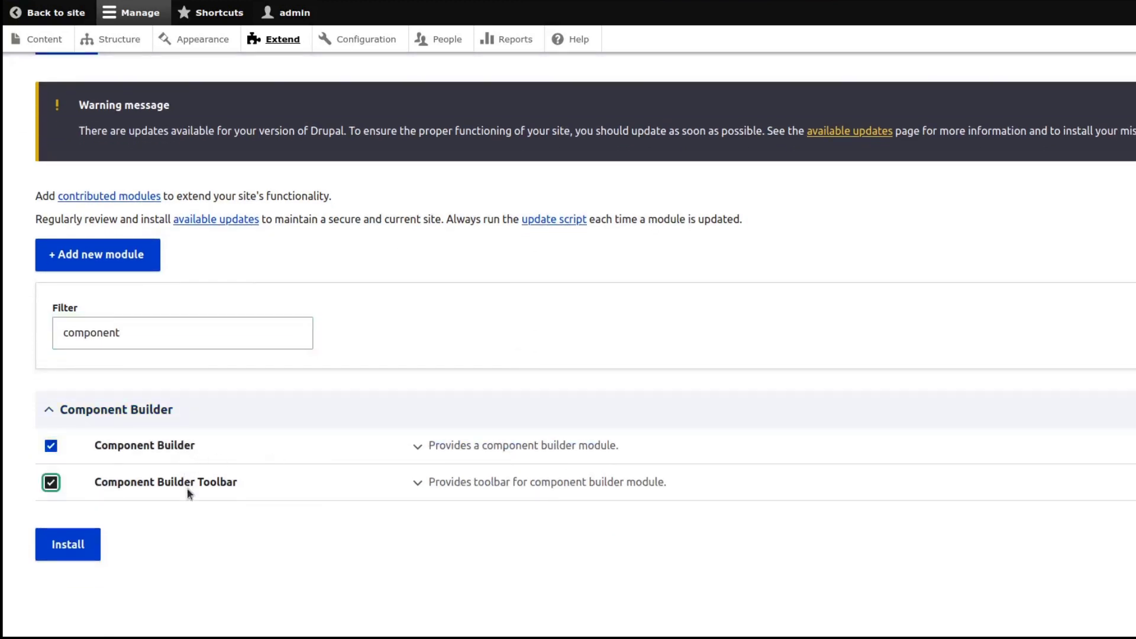
{"action": "left_click", "coordinate": [77, 560]}
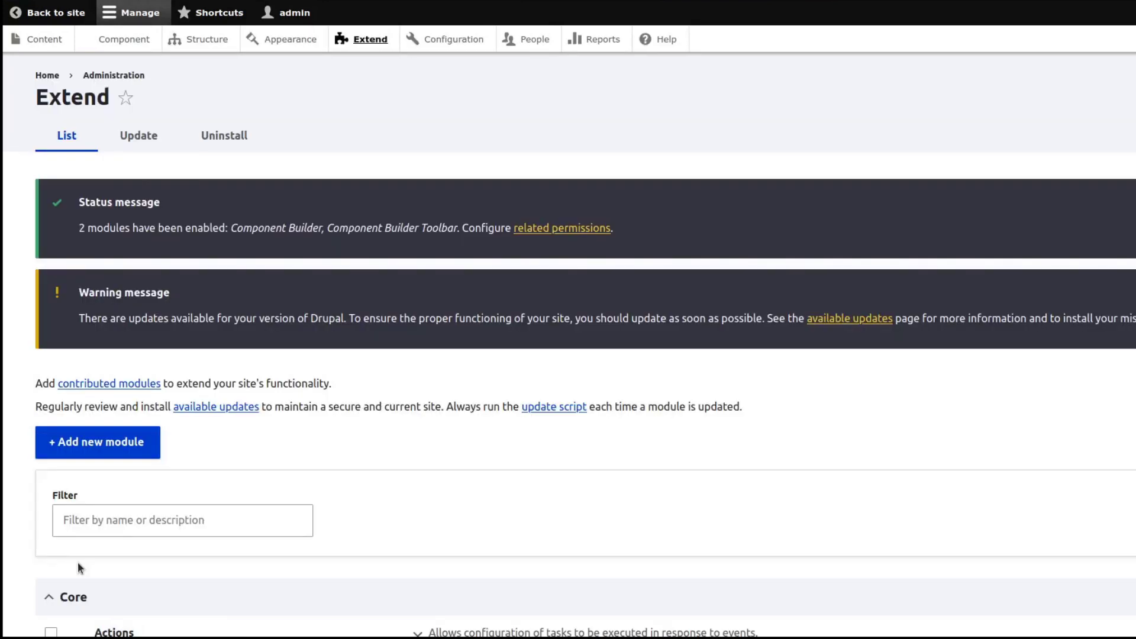
Open the Drupal Component settings and enable Redirect to builder page
{"action": "left_click", "coordinate": [125, 45]}
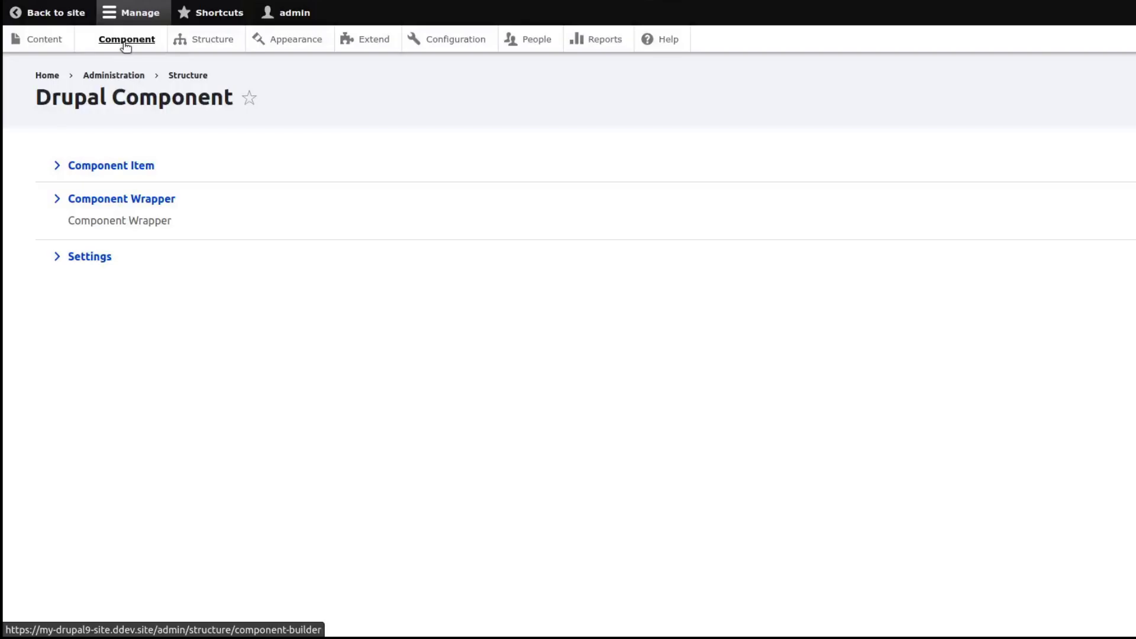
{"action": "left_click", "coordinate": [104, 260]}
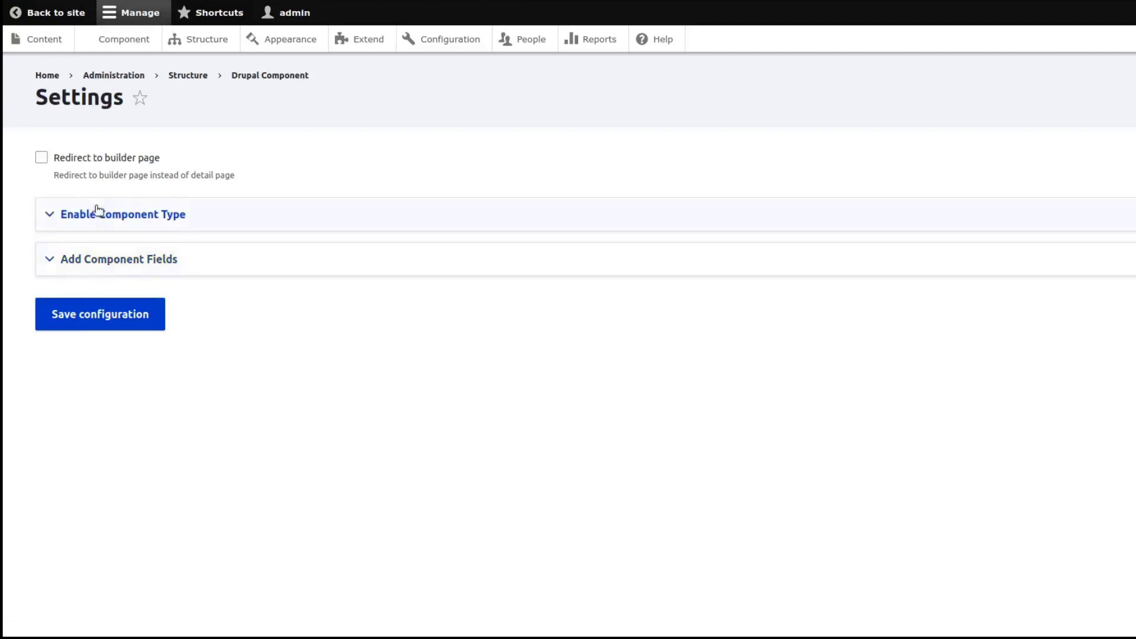
{"action": "left_click", "coordinate": [117, 160]}
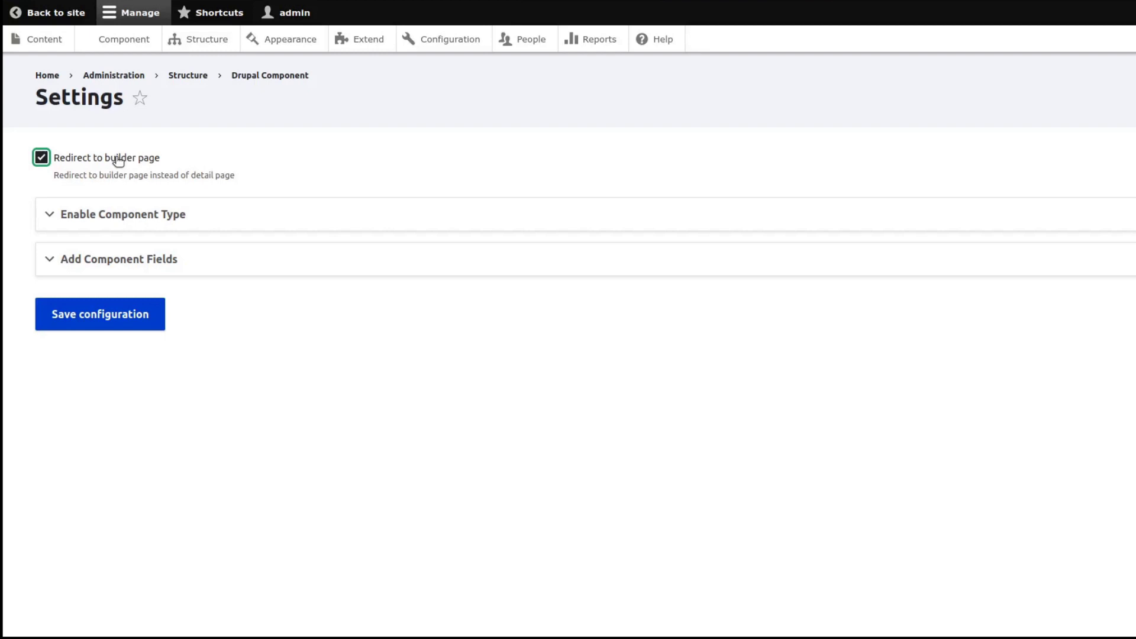
Expand all groups under Enable Component Type and review the available component types, their requirements and previews
{"action": "left_click", "coordinate": [343, 217]}
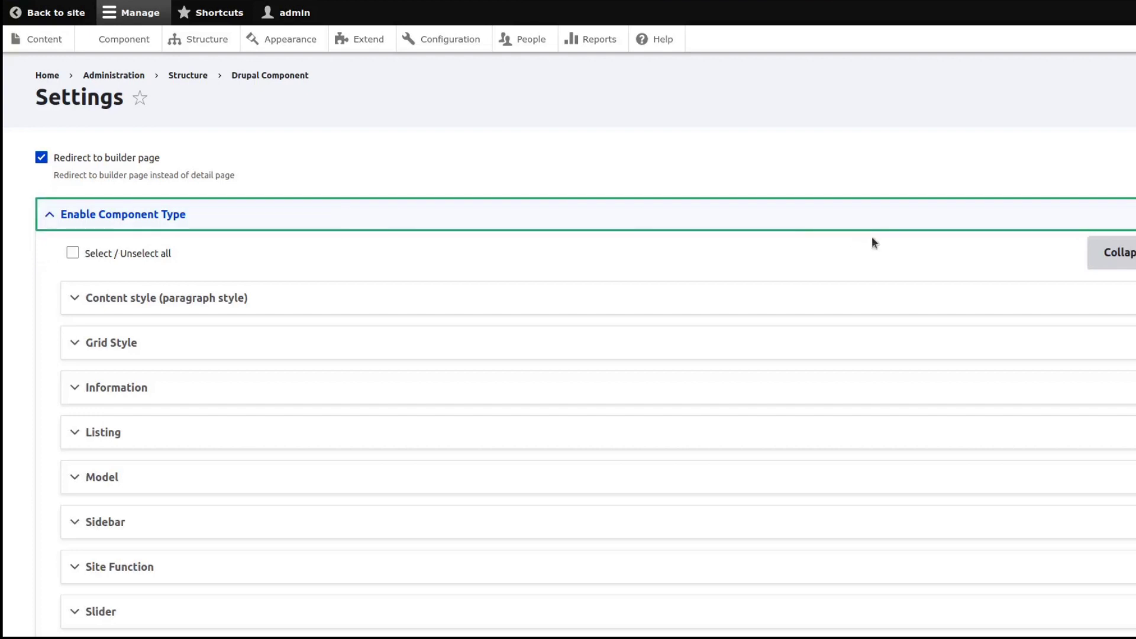
{"action": "left_click", "coordinate": [1119, 254]}
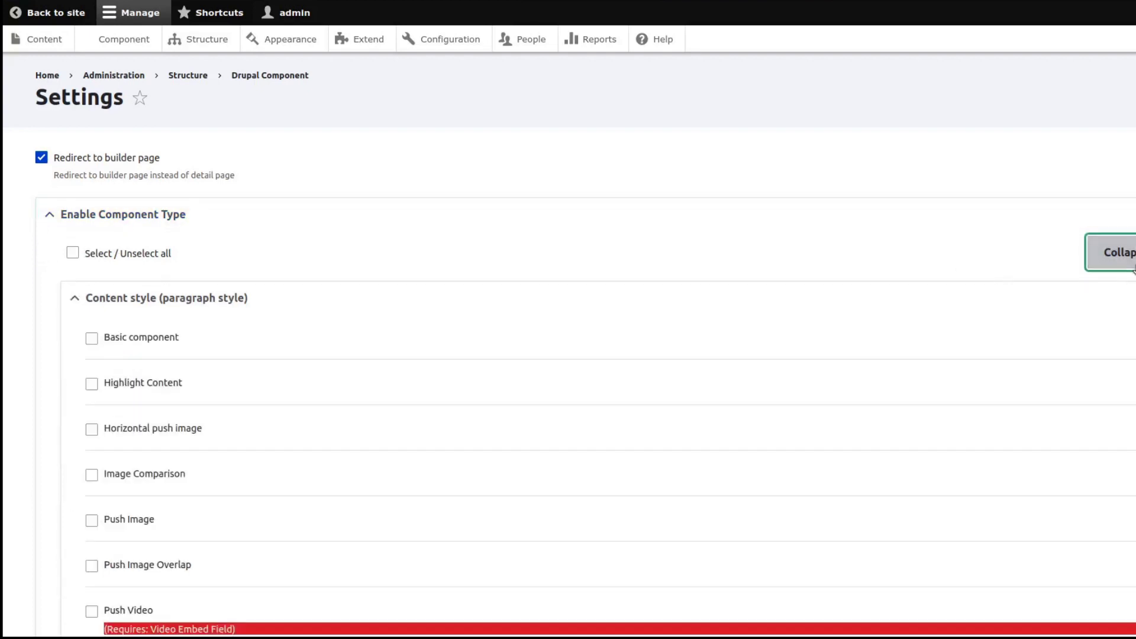
{"action": "scroll", "coordinate": [570, 345], "scroll_direction": "down", "scroll_amount": 2}
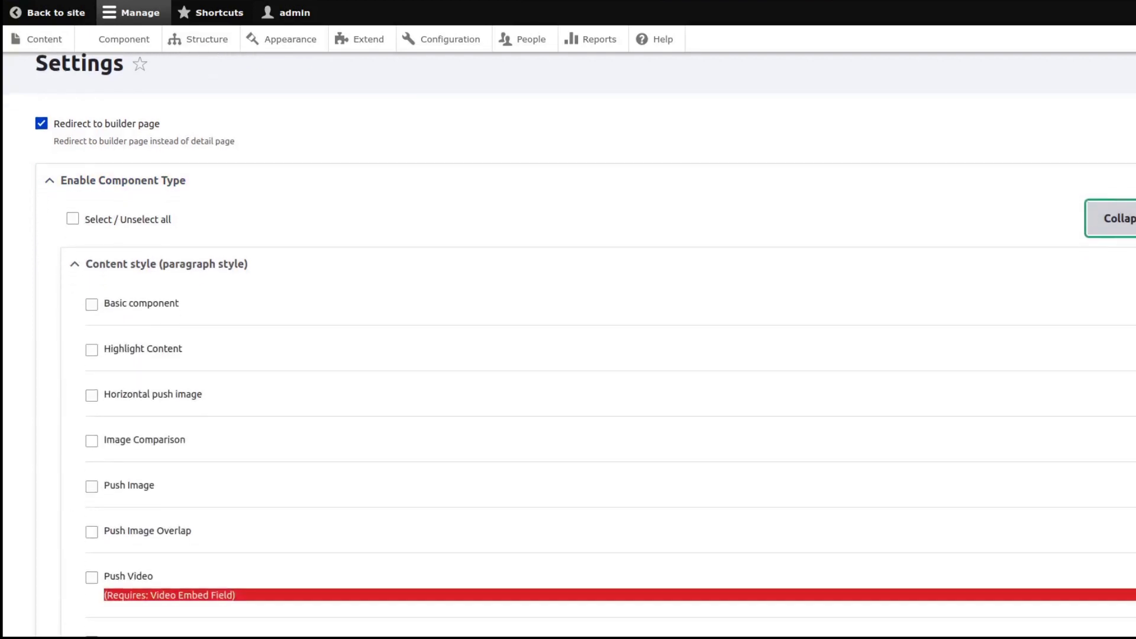
{"action": "scroll", "coordinate": [570, 345], "scroll_direction": "down", "scroll_amount": 3}
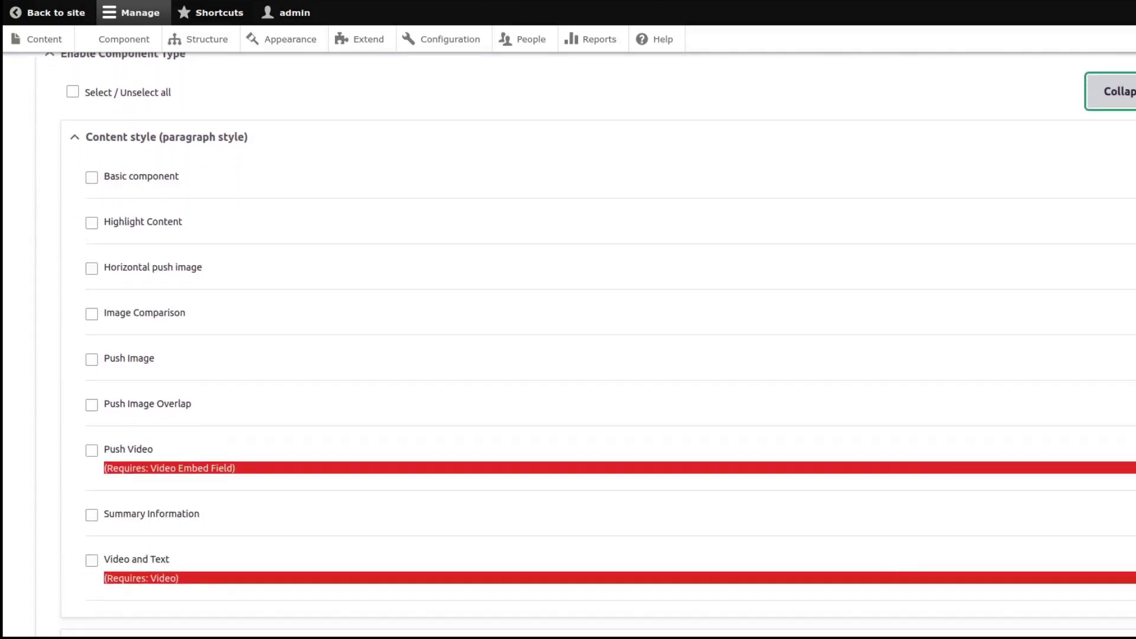
{"action": "scroll", "coordinate": [569, 345], "scroll_direction": "down", "scroll_amount": 4}
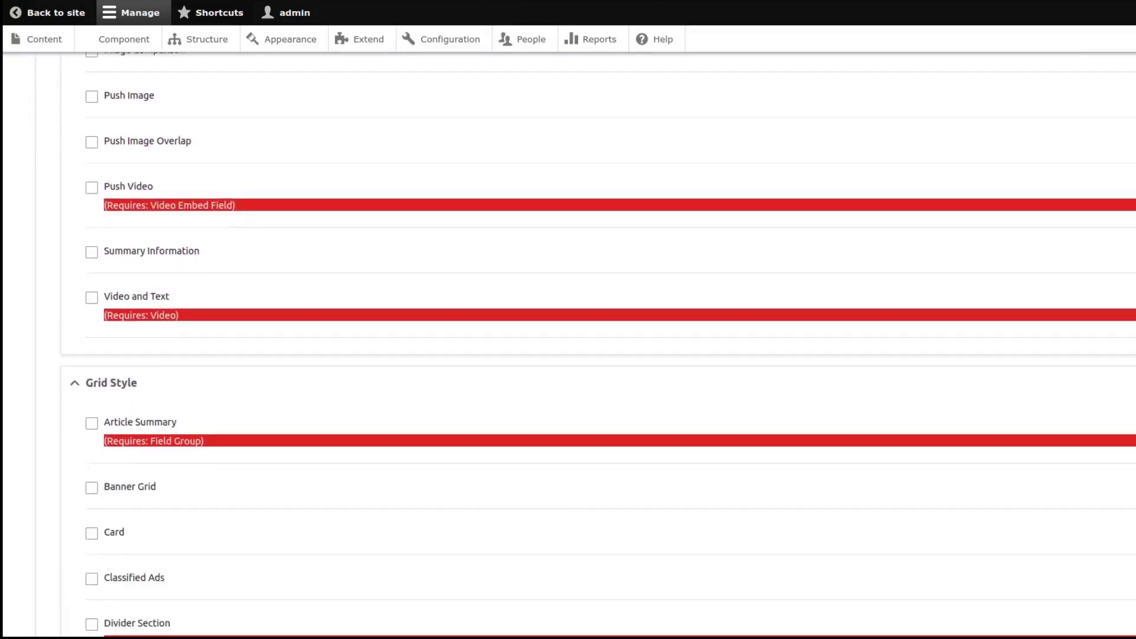
{"action": "scroll", "coordinate": [570, 344], "scroll_direction": "down", "scroll_amount": 5}
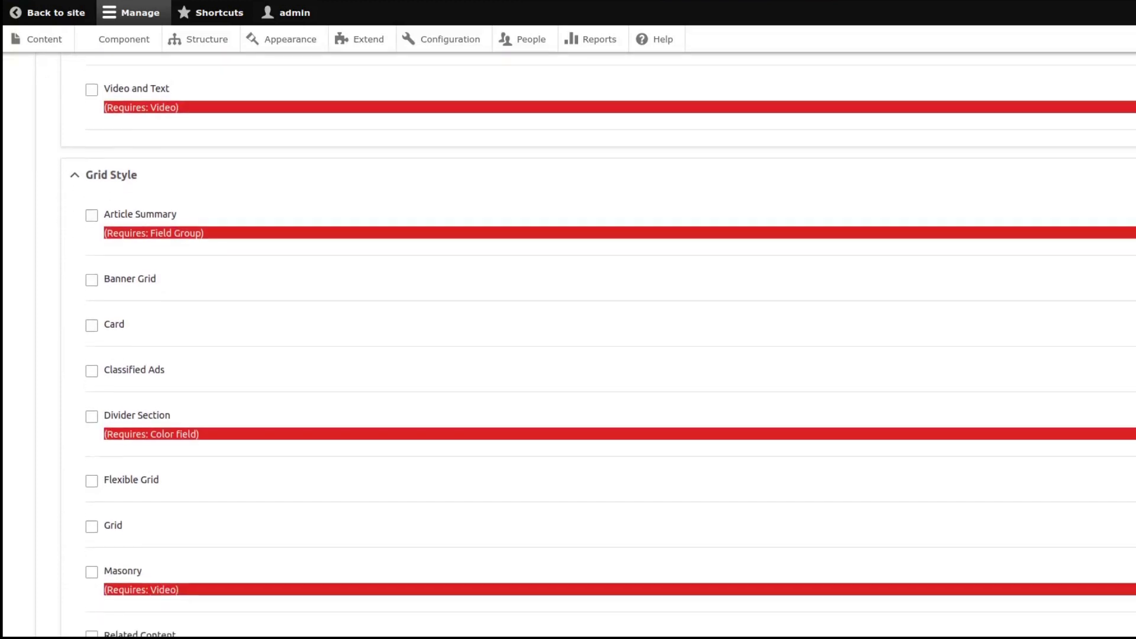
{"action": "scroll", "coordinate": [598, 339], "scroll_direction": "down", "scroll_amount": 7}
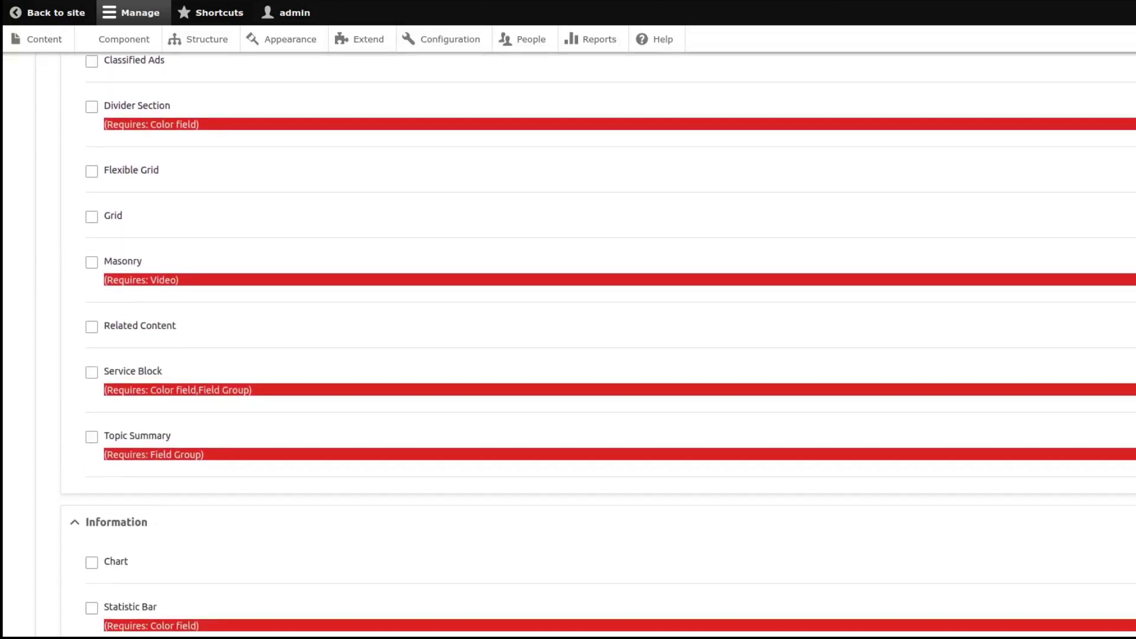
{"action": "scroll", "coordinate": [568, 345], "scroll_direction": "down", "scroll_amount": 6}
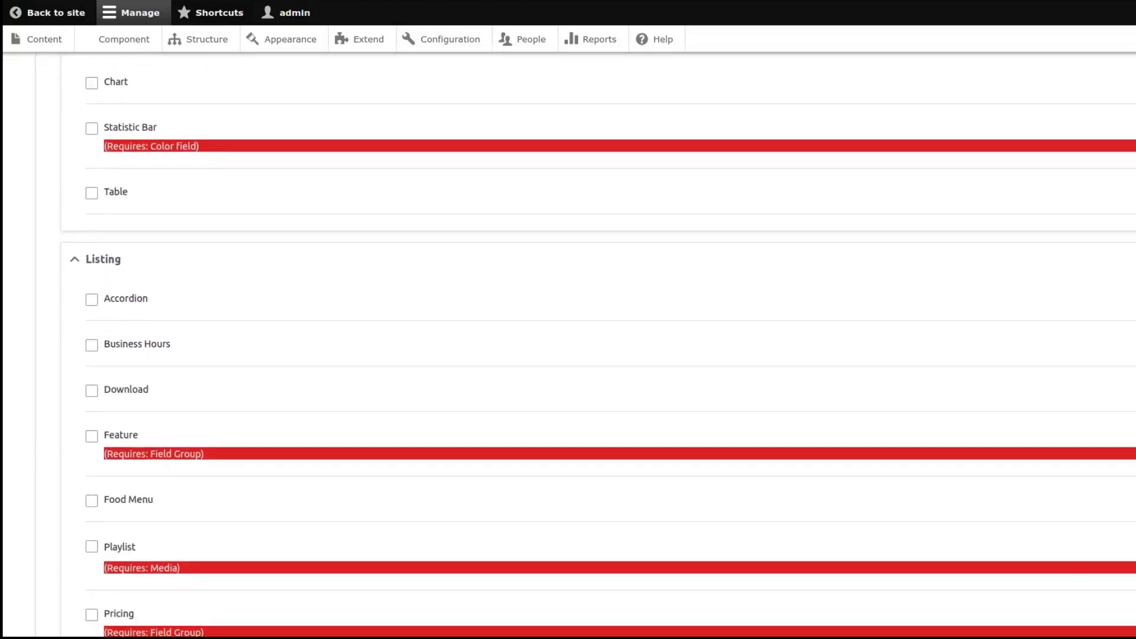
{"action": "scroll", "coordinate": [568, 345], "scroll_direction": "down", "scroll_amount": 10}
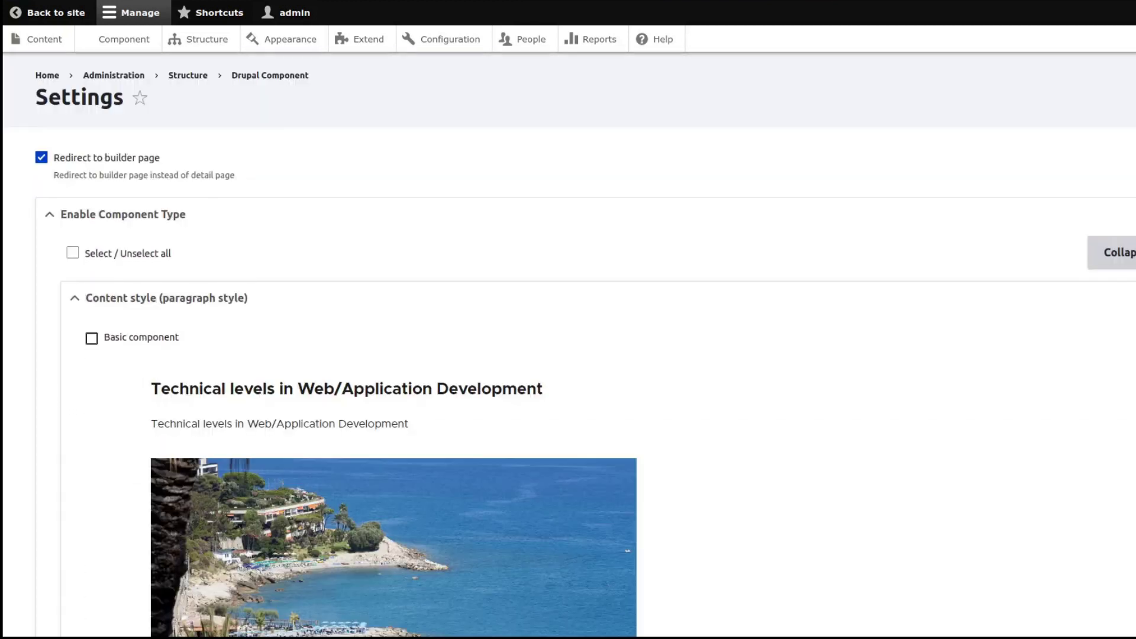
{"action": "scroll", "coordinate": [568, 345], "scroll_direction": "down", "scroll_amount": 6}
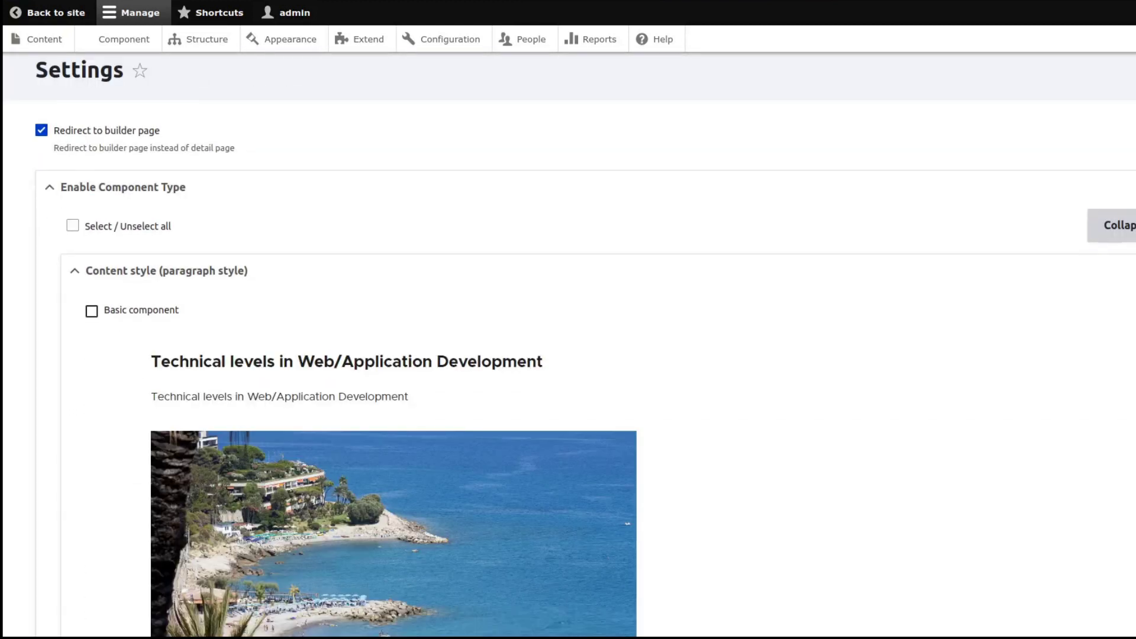
{"action": "scroll", "coordinate": [568, 345], "scroll_direction": "down", "scroll_amount": 3}
{"action": "scroll", "coordinate": [568, 345], "scroll_direction": "up", "scroll_amount": 5}
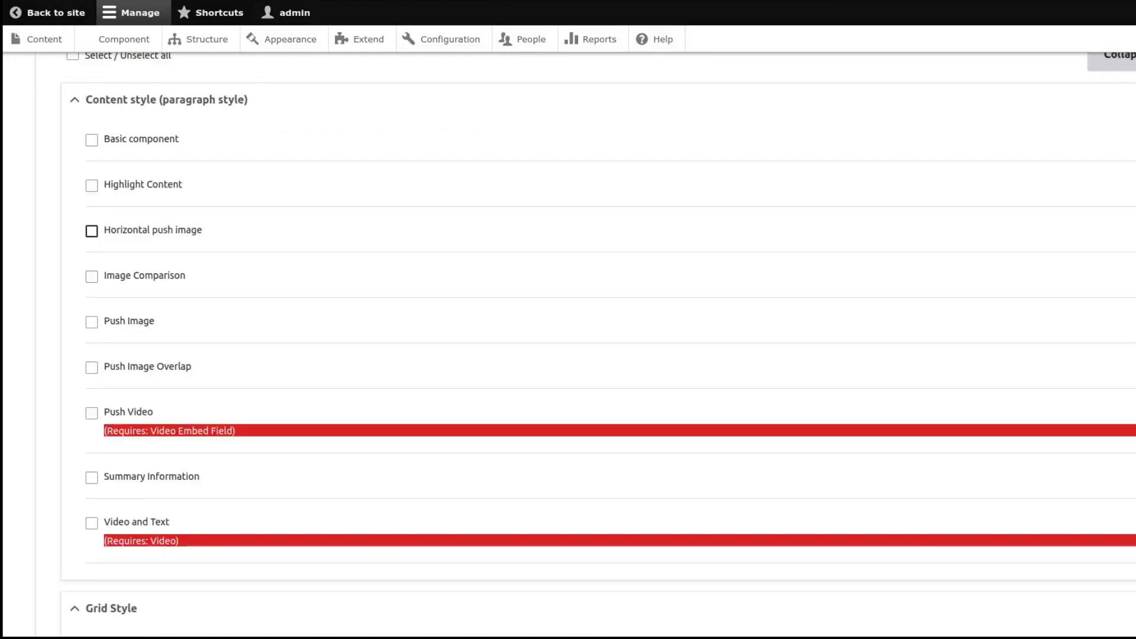
Enable the Basic component, Testimonial and Slideshow component types
{"action": "mouse_move", "coordinate": [153, 229]}
{"action": "scroll", "coordinate": [194, 206], "scroll_direction": "up", "scroll_amount": 1}
{"action": "left_click", "coordinate": [194, 207]}
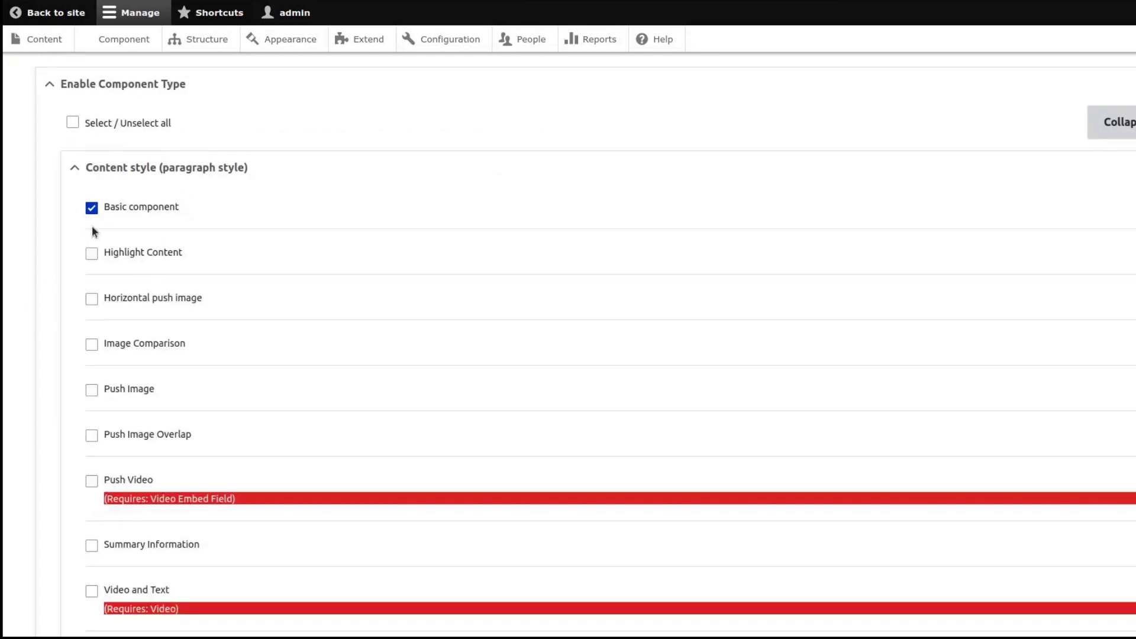
{"action": "left_click", "coordinate": [90, 208]}
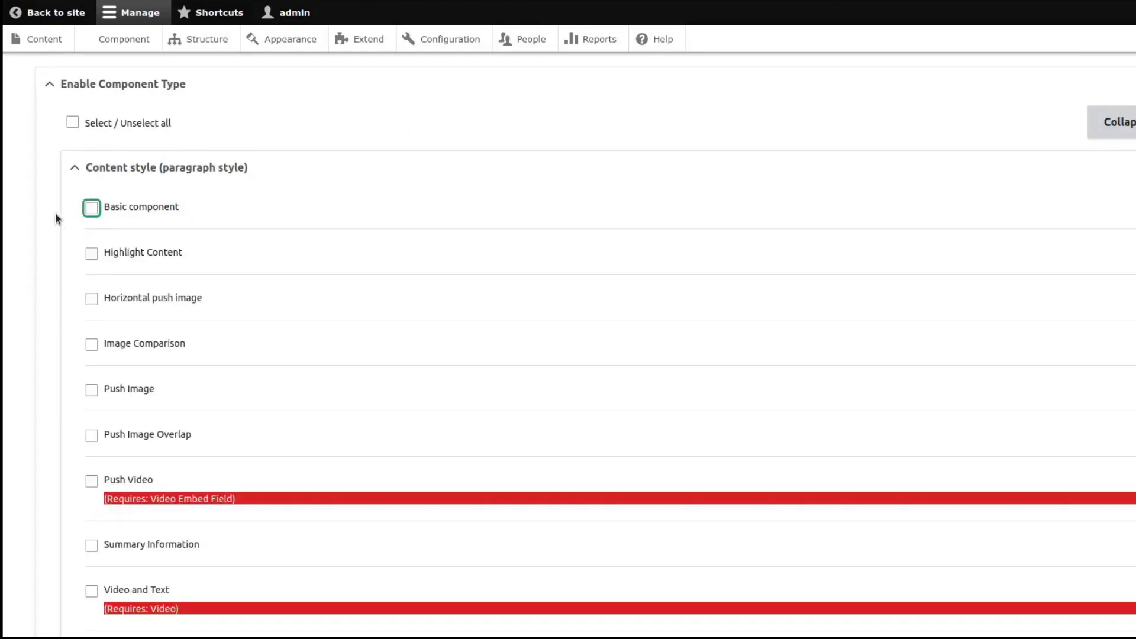
{"action": "left_click", "coordinate": [92, 209]}
{"action": "scroll", "coordinate": [341, 397], "scroll_direction": "down", "scroll_amount": 20}
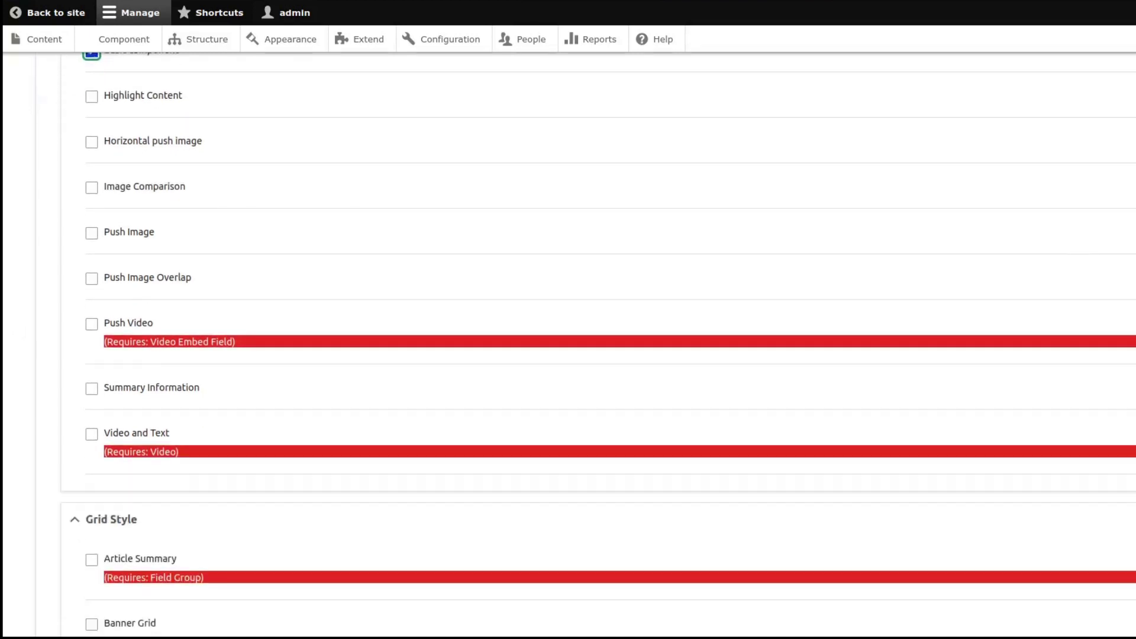
{"action": "left_click", "coordinate": [92, 373]}
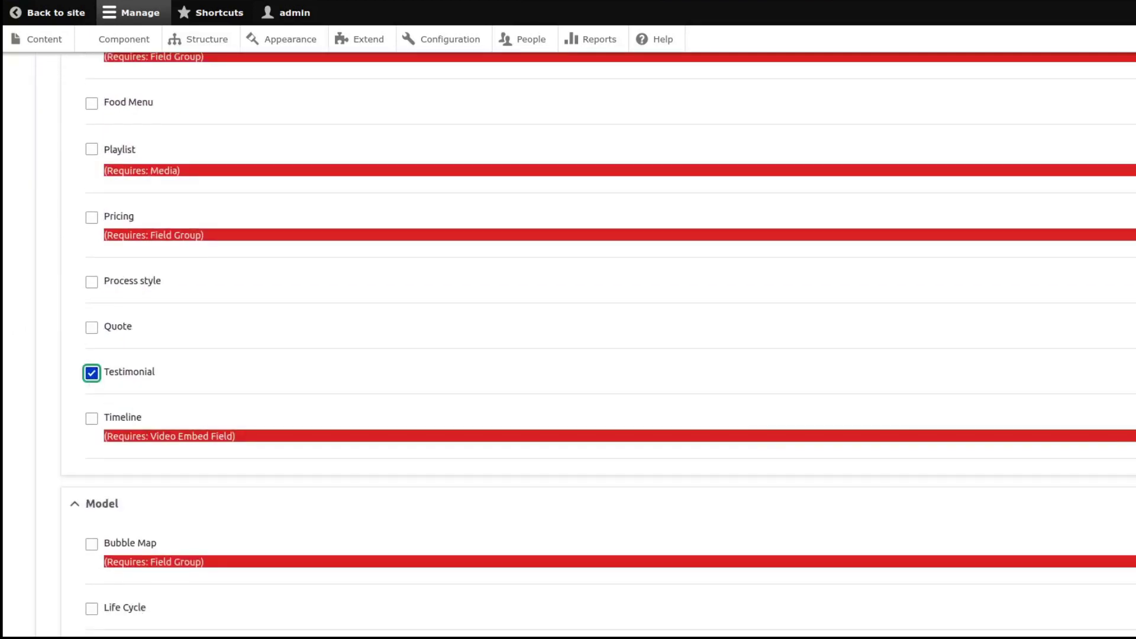
{"action": "scroll", "coordinate": [88, 415], "scroll_direction": "down", "scroll_amount": 20}
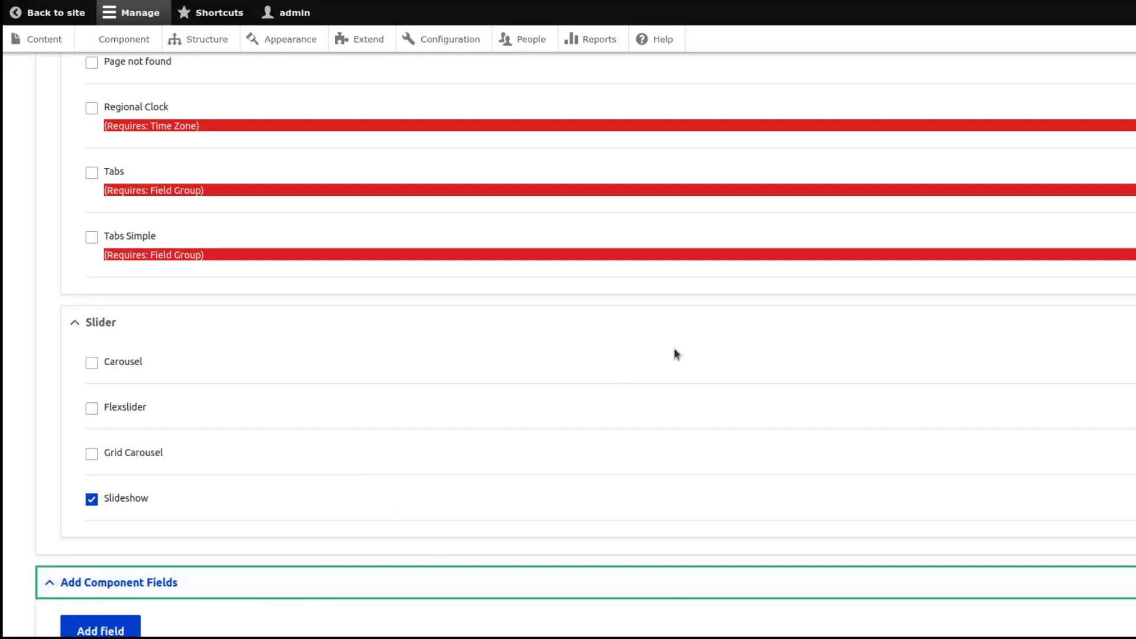
Add a component field named Component to the Content entity type for the Basic page bundle and save the configuration
{"action": "scroll", "coordinate": [674, 353], "scroll_direction": "down", "scroll_amount": 4}
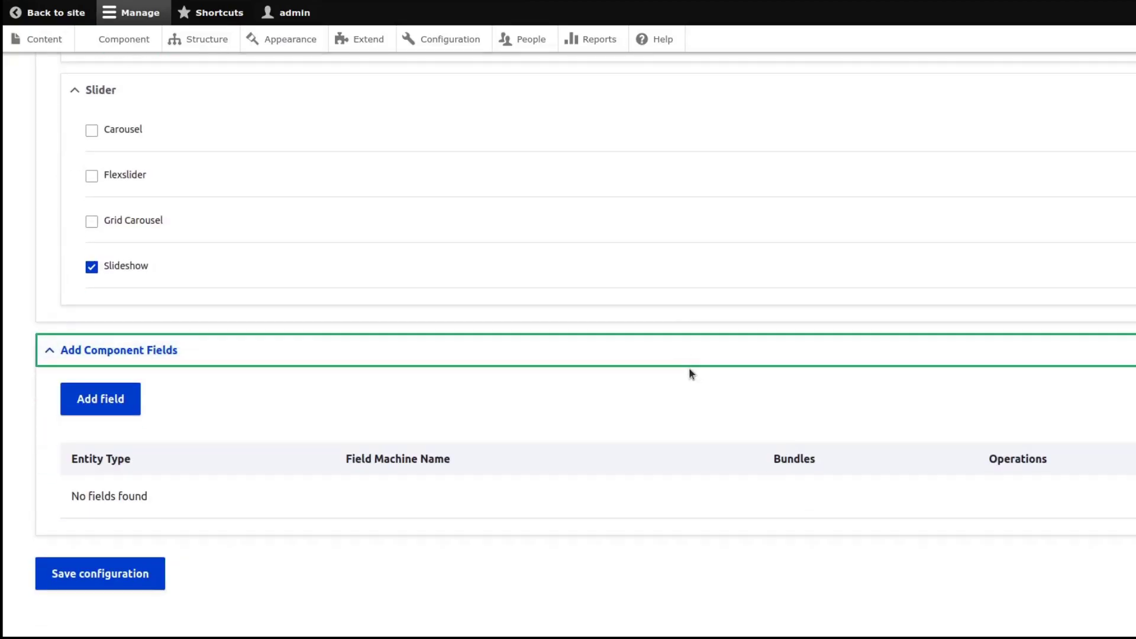
{"action": "left_click", "coordinate": [83, 412]}
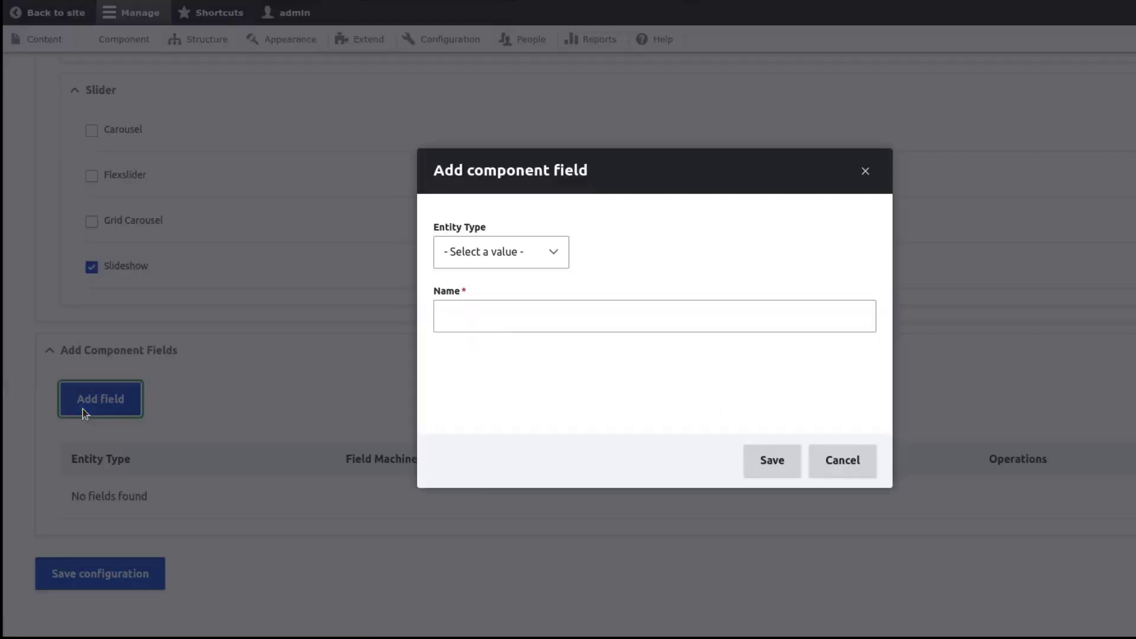
{"action": "left_click", "coordinate": [557, 251]}
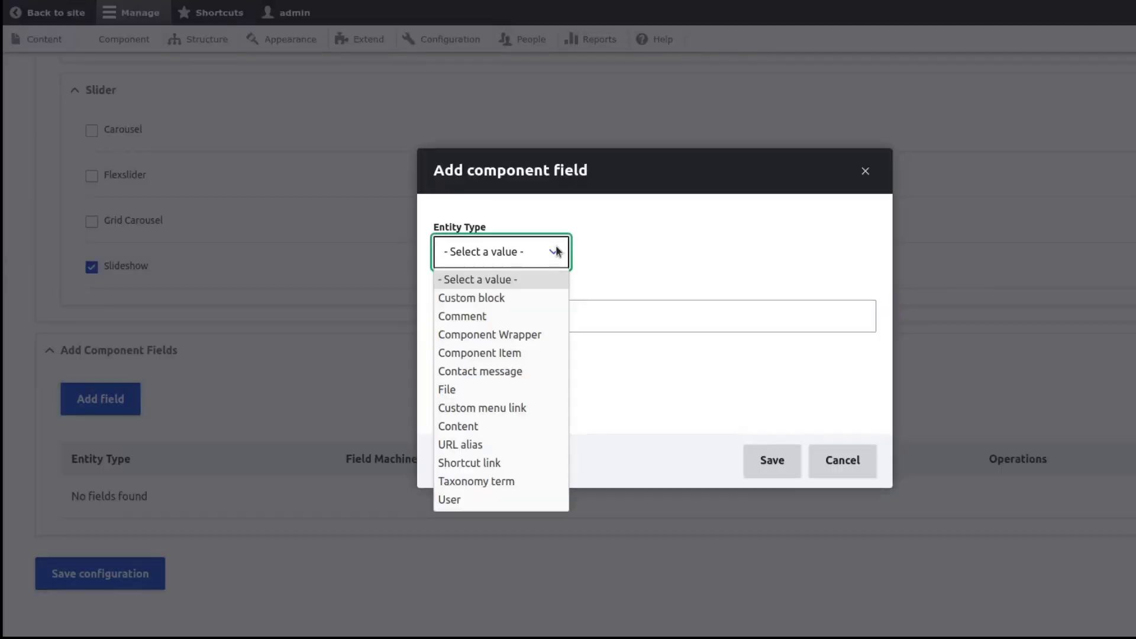
{"action": "left_click", "coordinate": [485, 429]}
{"action": "left_click", "coordinate": [528, 310]}
{"action": "type", "text": "Component"}
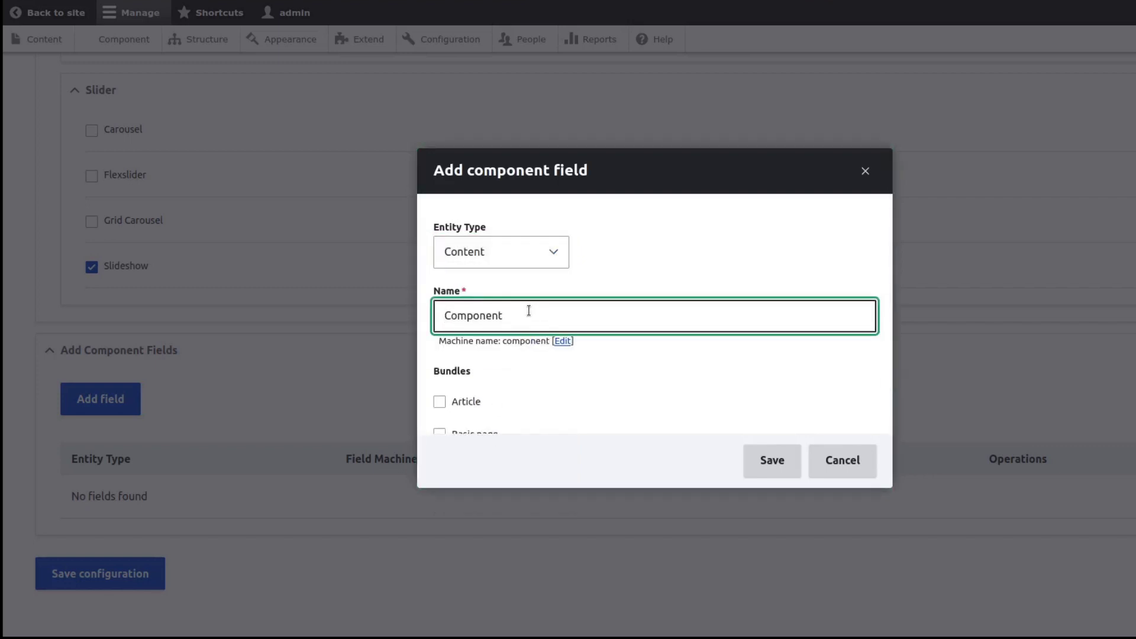
{"action": "scroll", "coordinate": [790, 368], "scroll_direction": "down", "scroll_amount": 1}
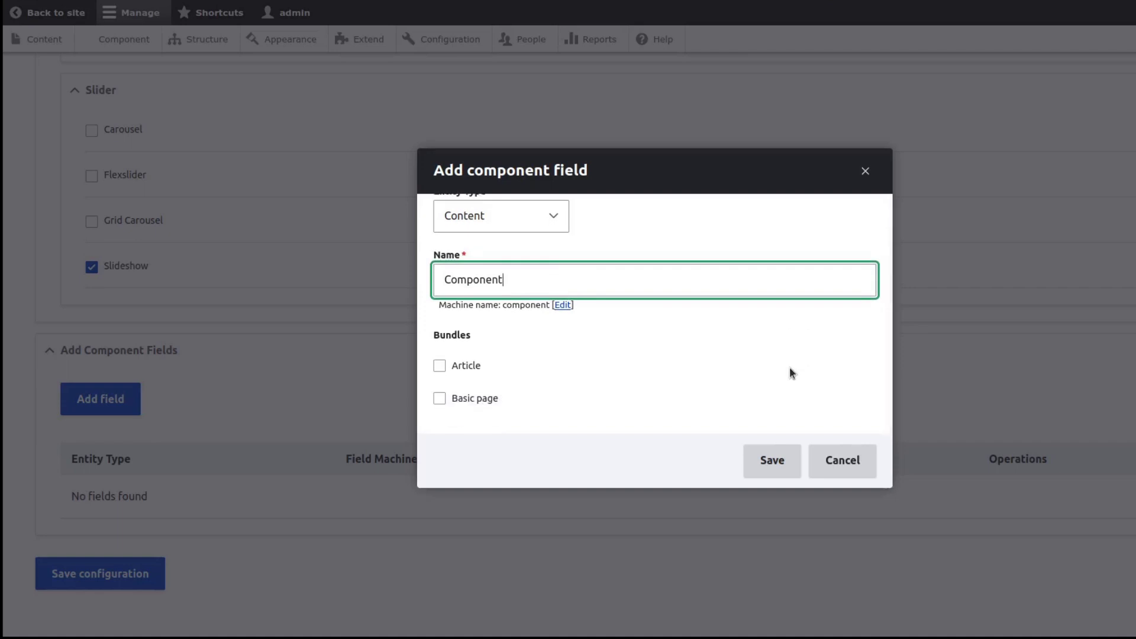
{"action": "left_click", "coordinate": [457, 398]}
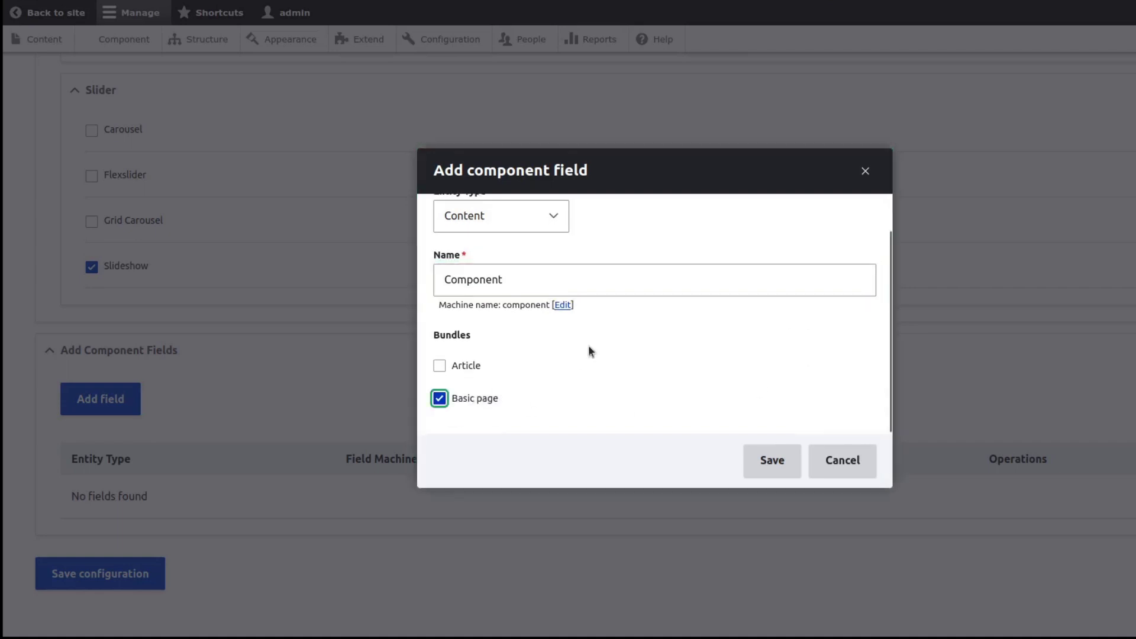
{"action": "scroll", "coordinate": [588, 346], "scroll_direction": "down", "scroll_amount": 1}
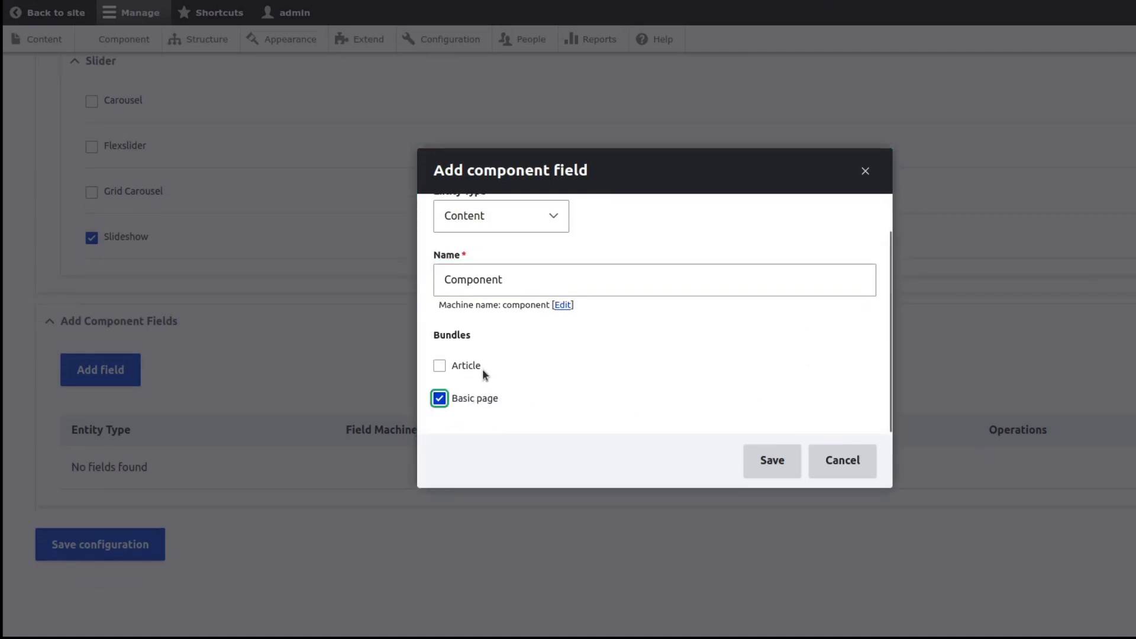
{"action": "left_click", "coordinate": [779, 466]}
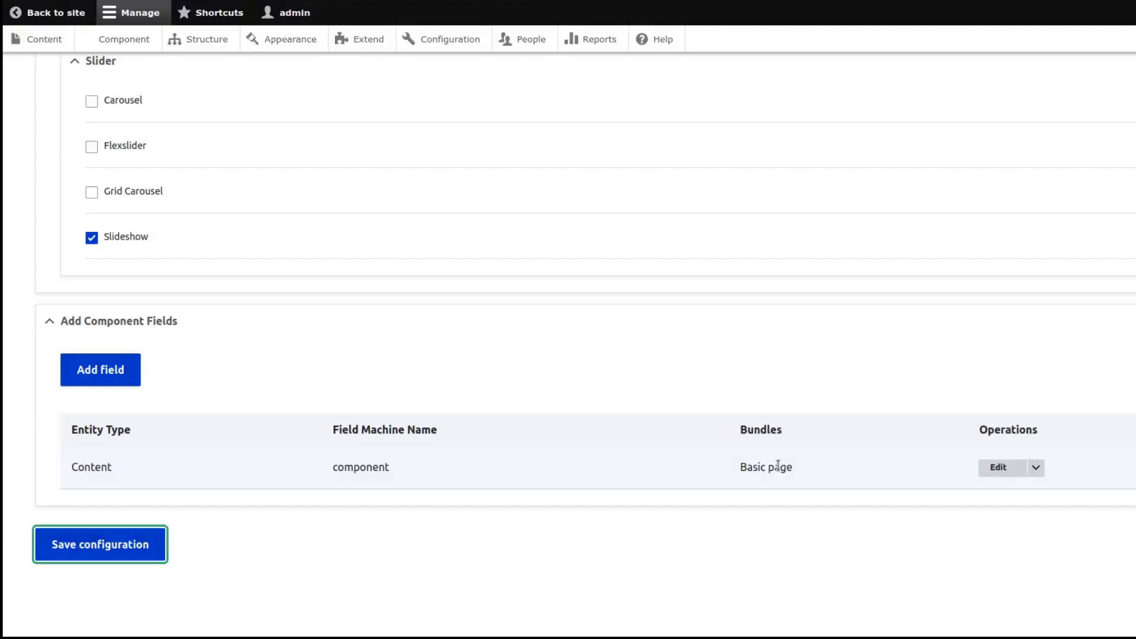
{"action": "left_click", "coordinate": [123, 543]}
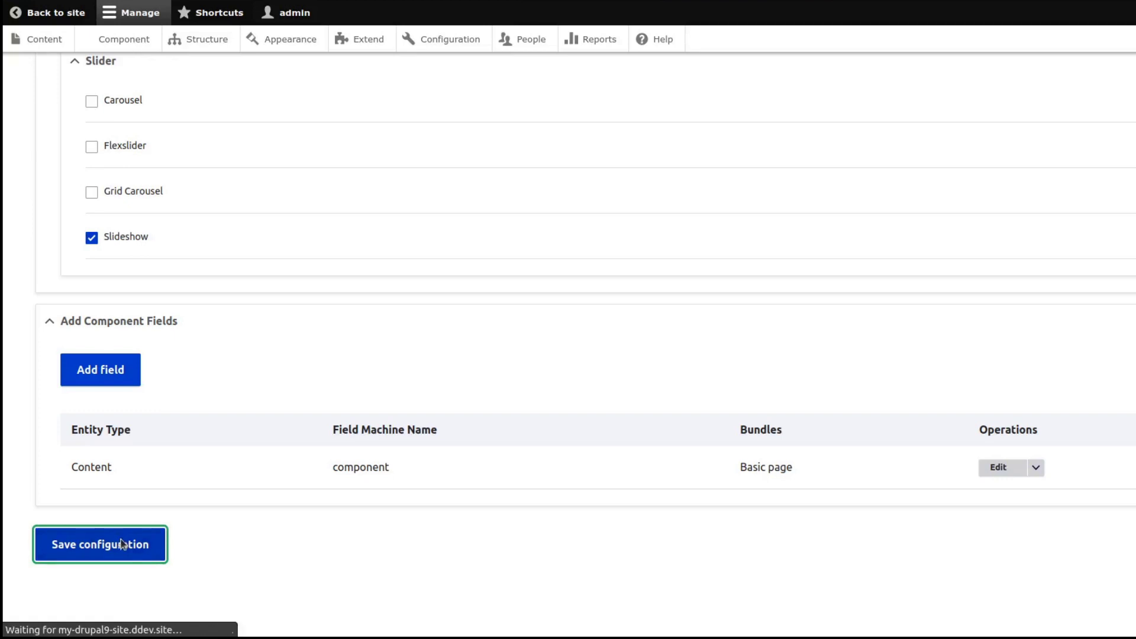
Create and save a Basic page titled "Demo Page"
{"action": "left_click", "coordinate": [42, 40]}
{"action": "left_click", "coordinate": [78, 196]}
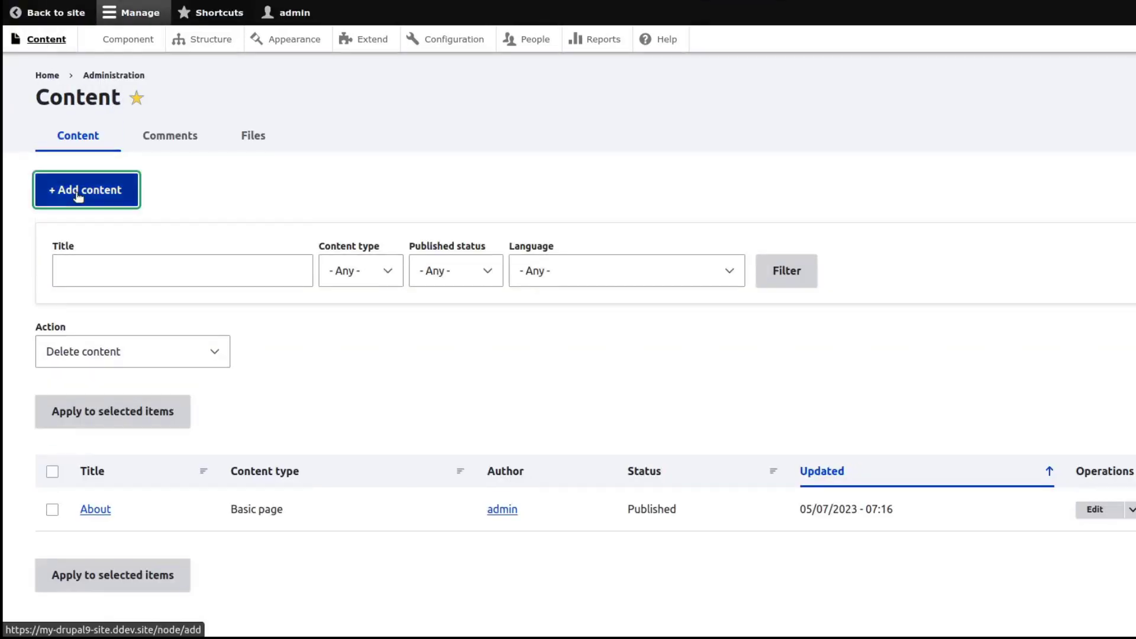
{"action": "left_click", "coordinate": [99, 224]}
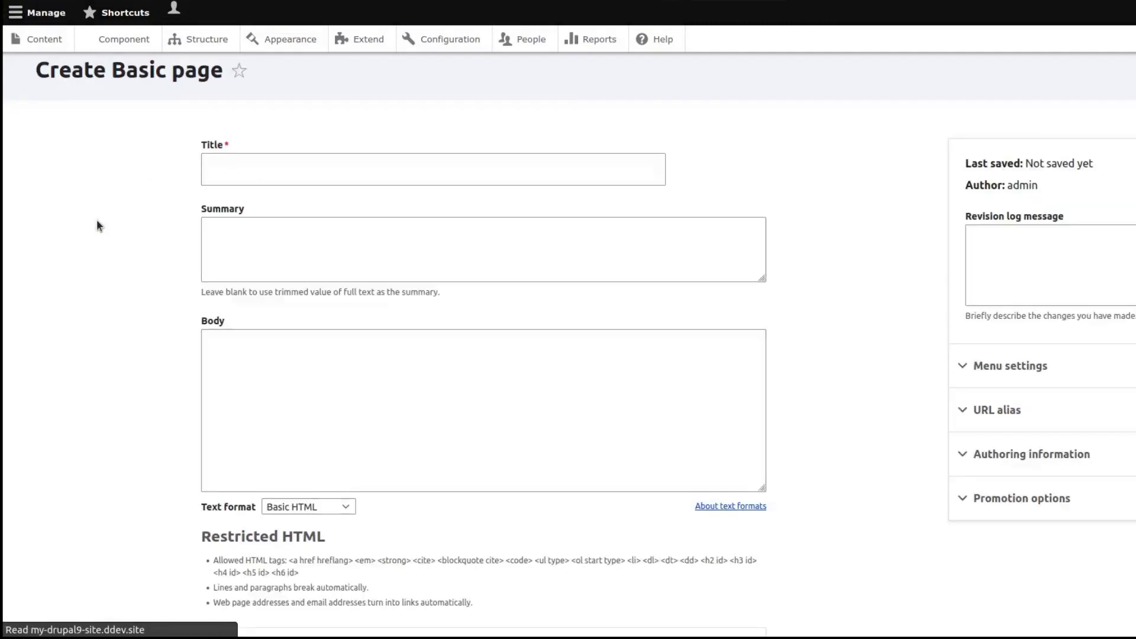
{"action": "left_click", "coordinate": [359, 192]}
{"action": "type", "text": "Demo Page"}
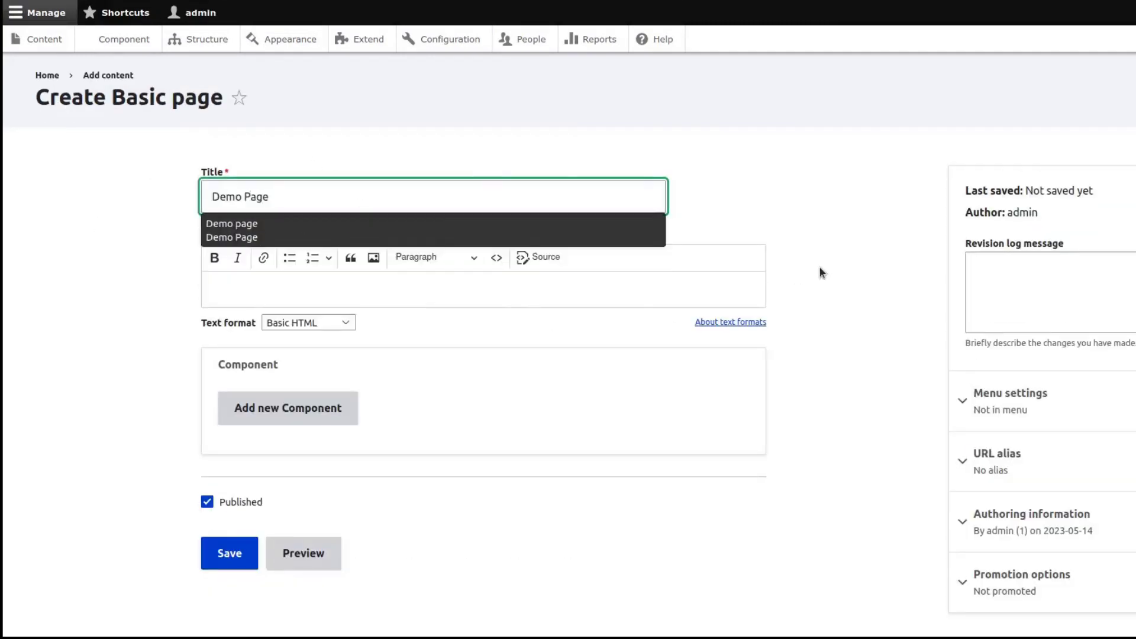
{"action": "left_click", "coordinate": [819, 266]}
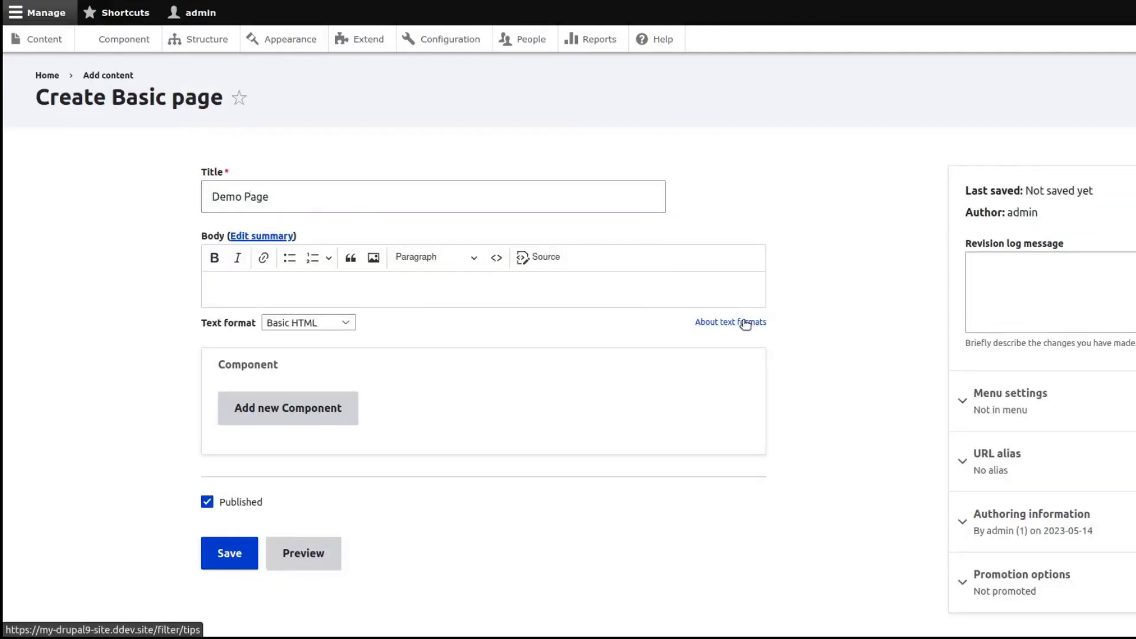
{"action": "left_click", "coordinate": [229, 553]}
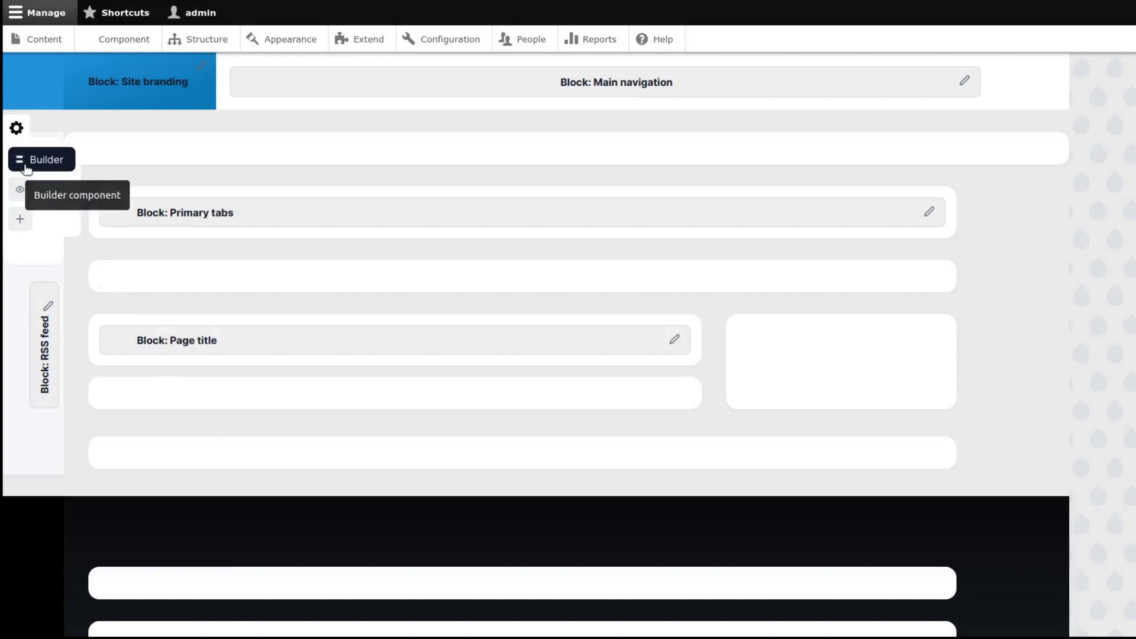
Start a new component of the Basic component type and title it "Demo Basic Component"
{"action": "left_click", "coordinate": [30, 223]}
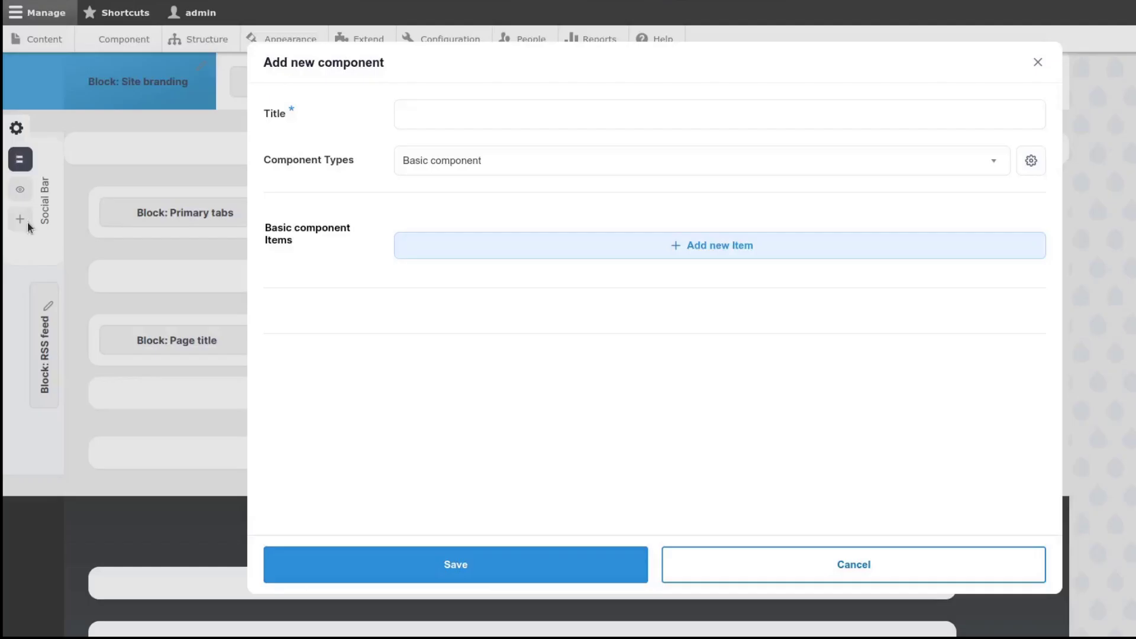
{"action": "left_click", "coordinate": [540, 169]}
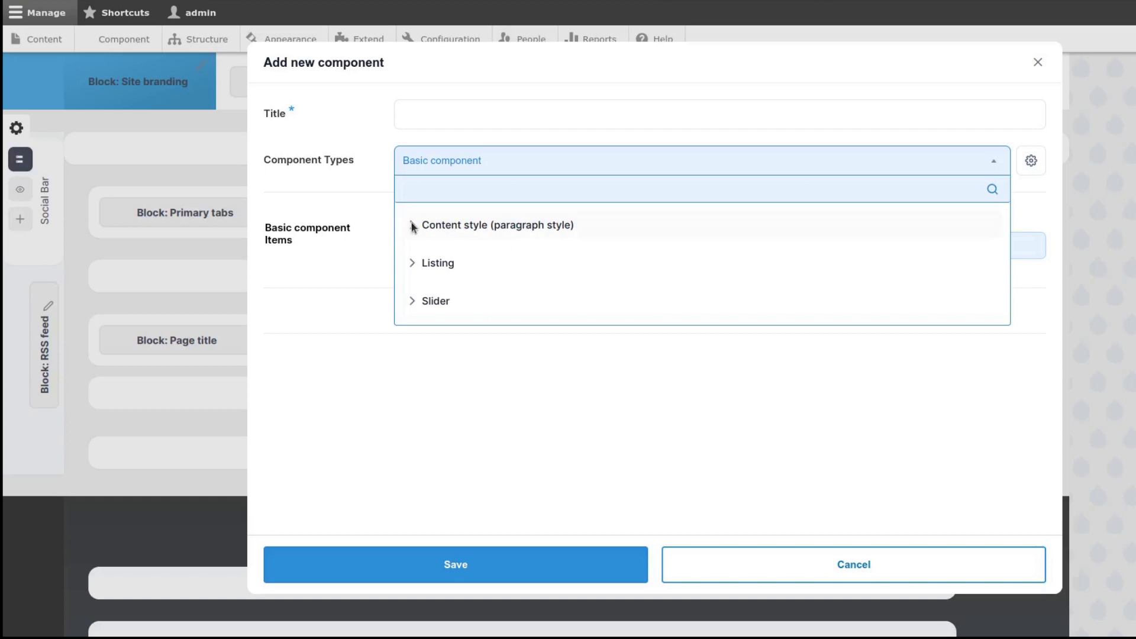
{"action": "left_click", "coordinate": [464, 223]}
{"action": "left_click", "coordinate": [482, 110]}
{"action": "type", "text": "Demo "}
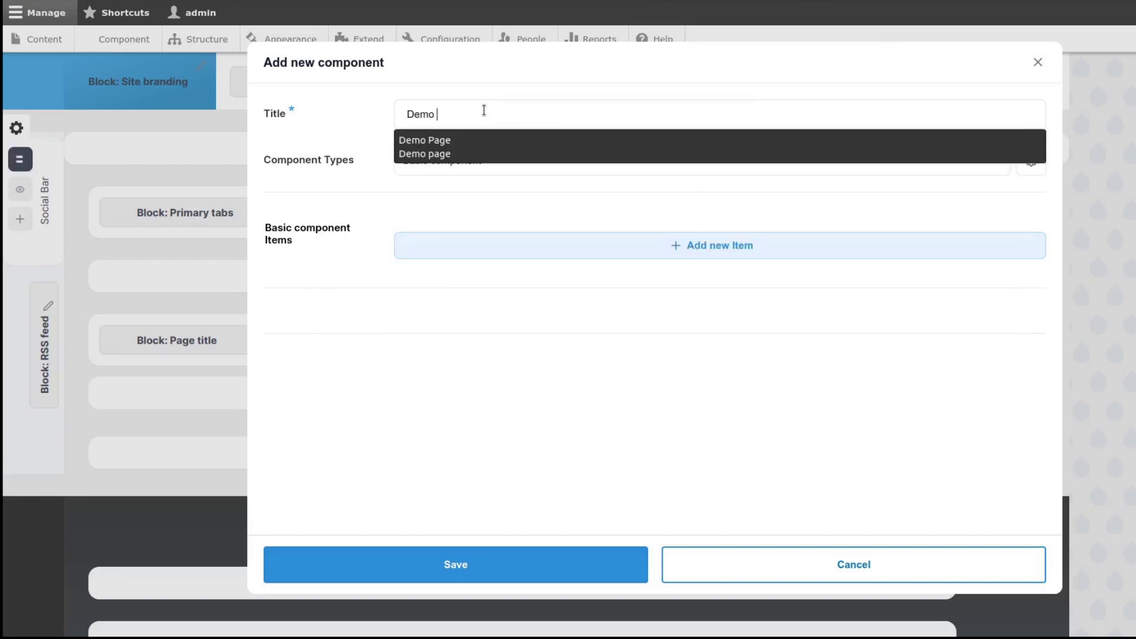
{"action": "type", "text": "Basic Component"}
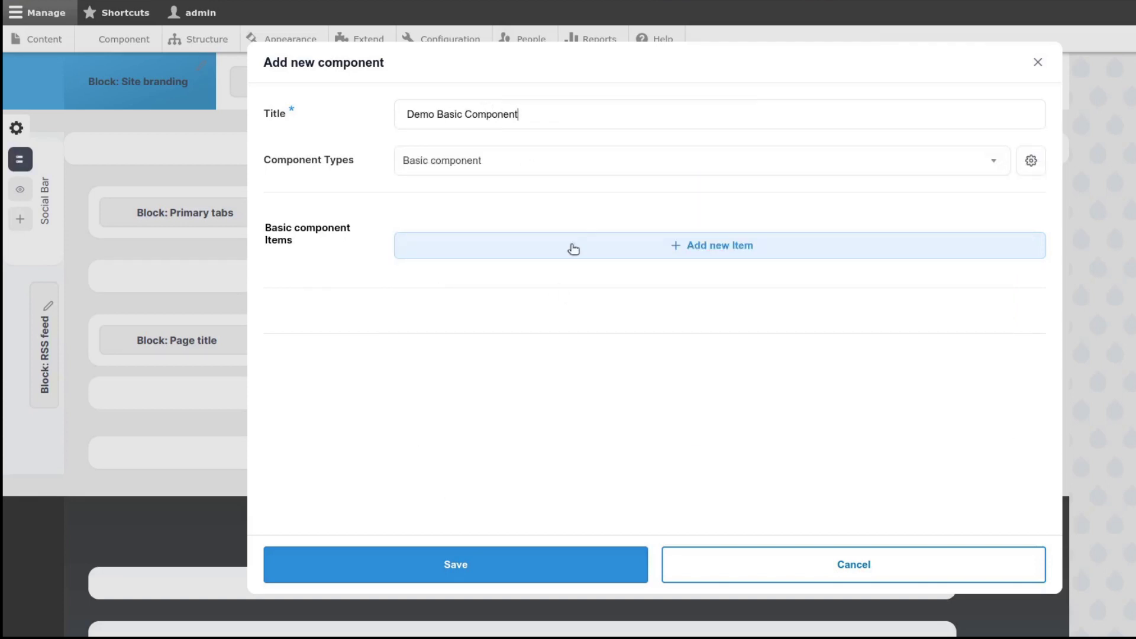
Add an item with admin title "Demo Basic Component Content" and body "This is a demo content for basic component"
{"action": "left_click", "coordinate": [573, 247]}
{"action": "left_click", "coordinate": [517, 261]}
{"action": "type", "text": "Demo "}
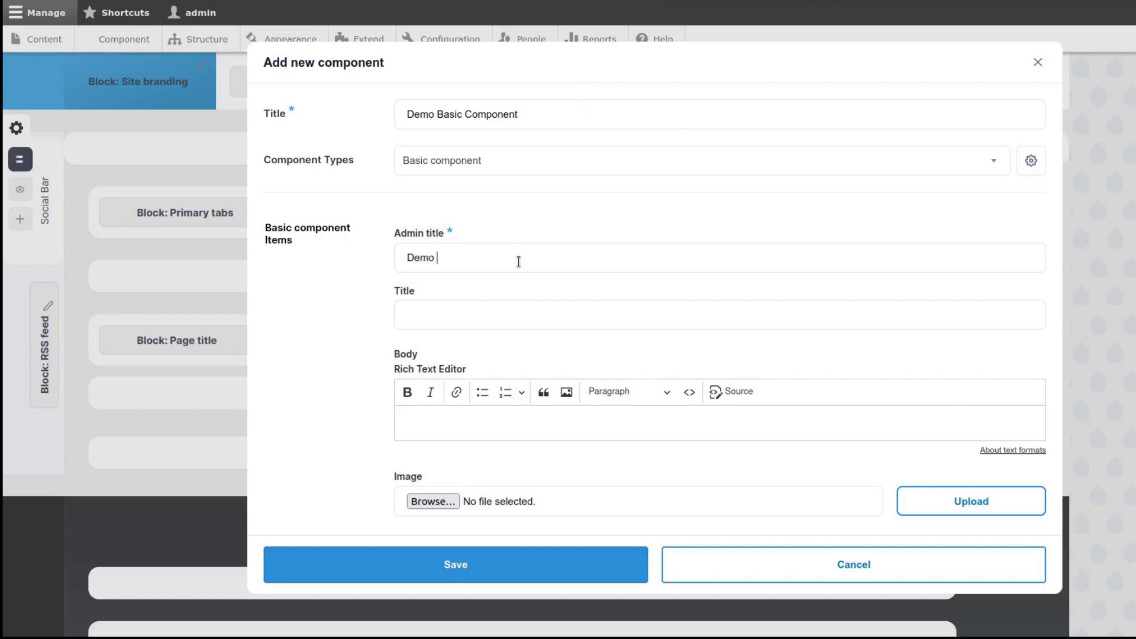
{"action": "type", "text": "ContentBasic Component Content"}
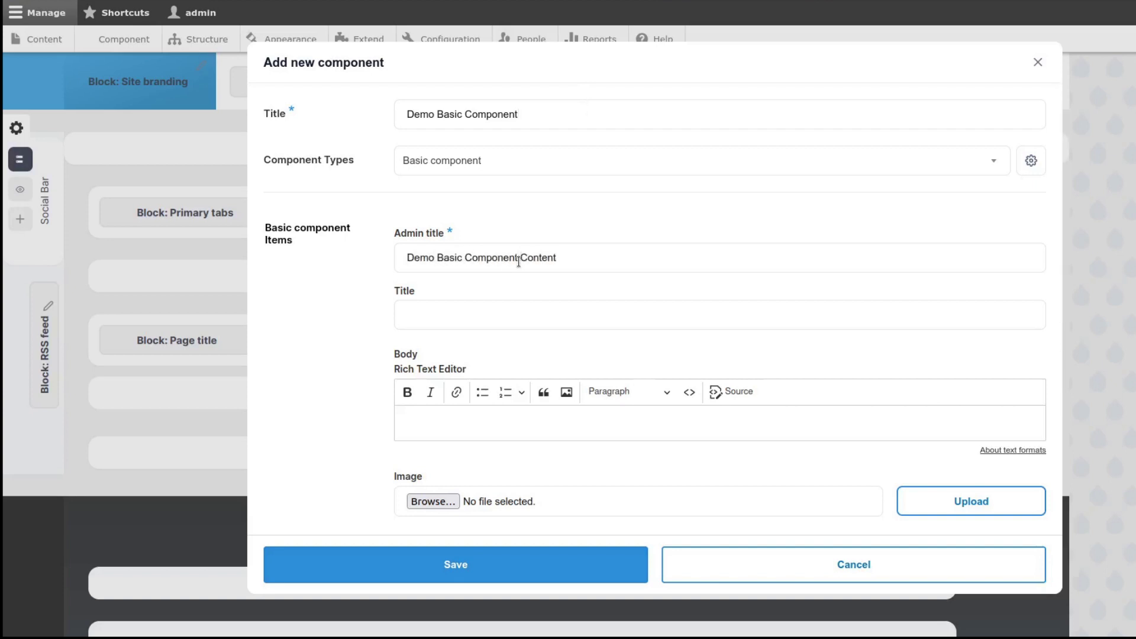
{"action": "scroll", "coordinate": [572, 355], "scroll_direction": "down", "scroll_amount": 1}
{"action": "left_click", "coordinate": [571, 355]}
{"action": "type", "text": "This is a demo content for basic component"}
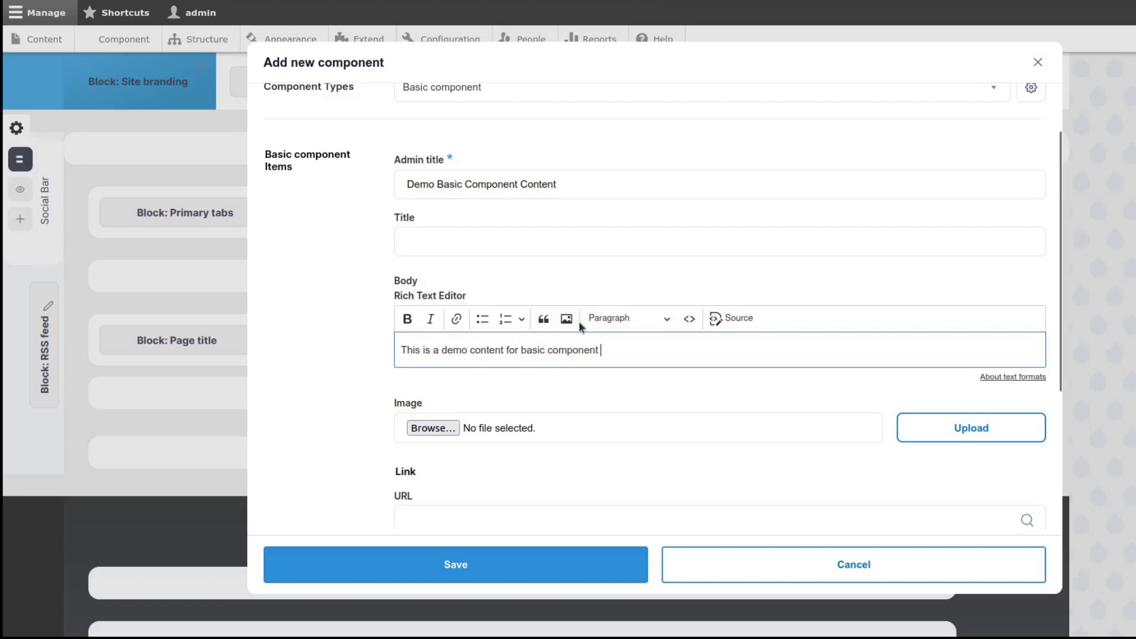
Upload pexels-photo-276267.jpeg as the item's image, then create the item and save the basic component
{"action": "scroll", "coordinate": [579, 321], "scroll_direction": "down", "scroll_amount": 3}
{"action": "left_click", "coordinate": [449, 275]}
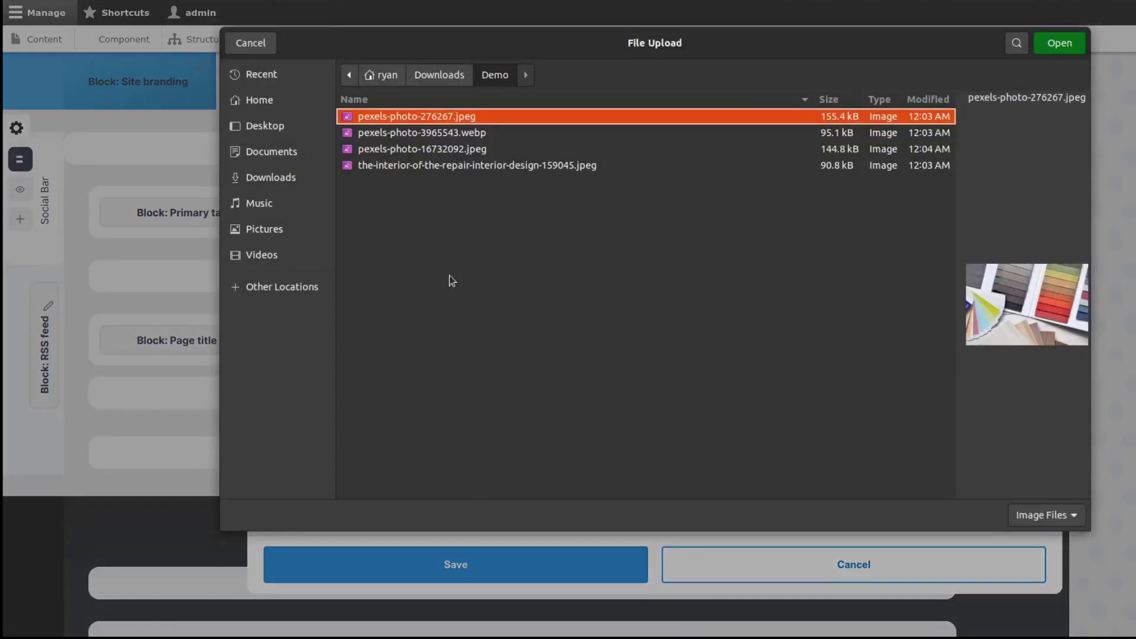
{"action": "key", "text": "Return"}
{"action": "left_click", "coordinate": [441, 498]}
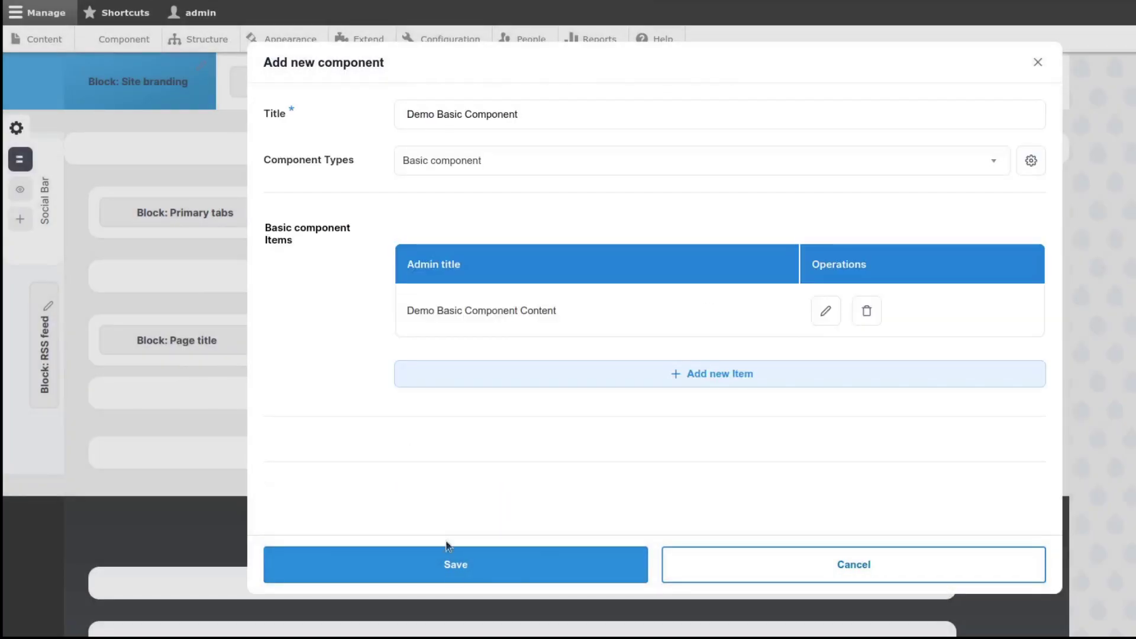
{"action": "left_click", "coordinate": [452, 569]}
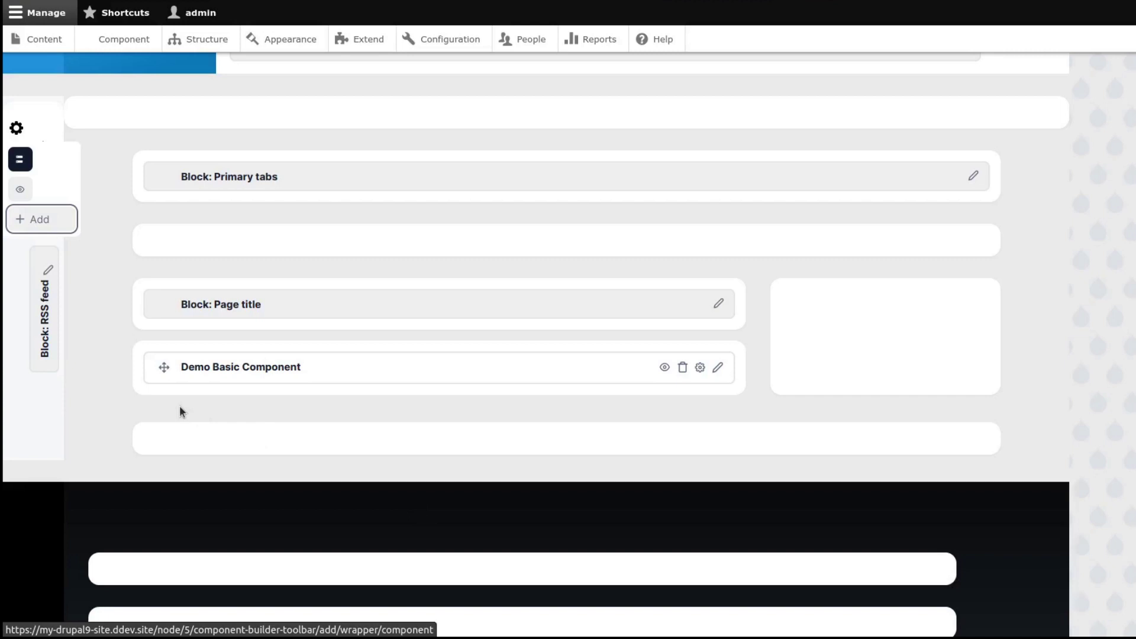
Start a new component of the Testimonial type and title it "Demo Testimonial"
{"action": "left_click", "coordinate": [33, 218]}
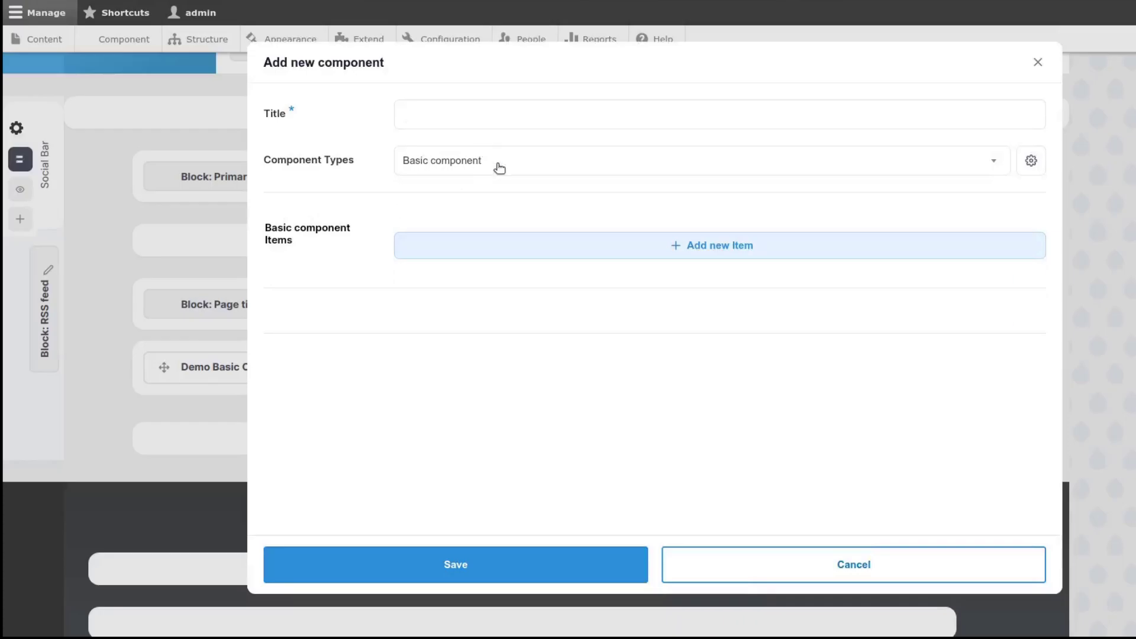
{"action": "left_click", "coordinate": [498, 164]}
{"action": "left_click", "coordinate": [426, 263]}
{"action": "left_click", "coordinate": [505, 323]}
{"action": "type", "text": "Demo Testimonial"}
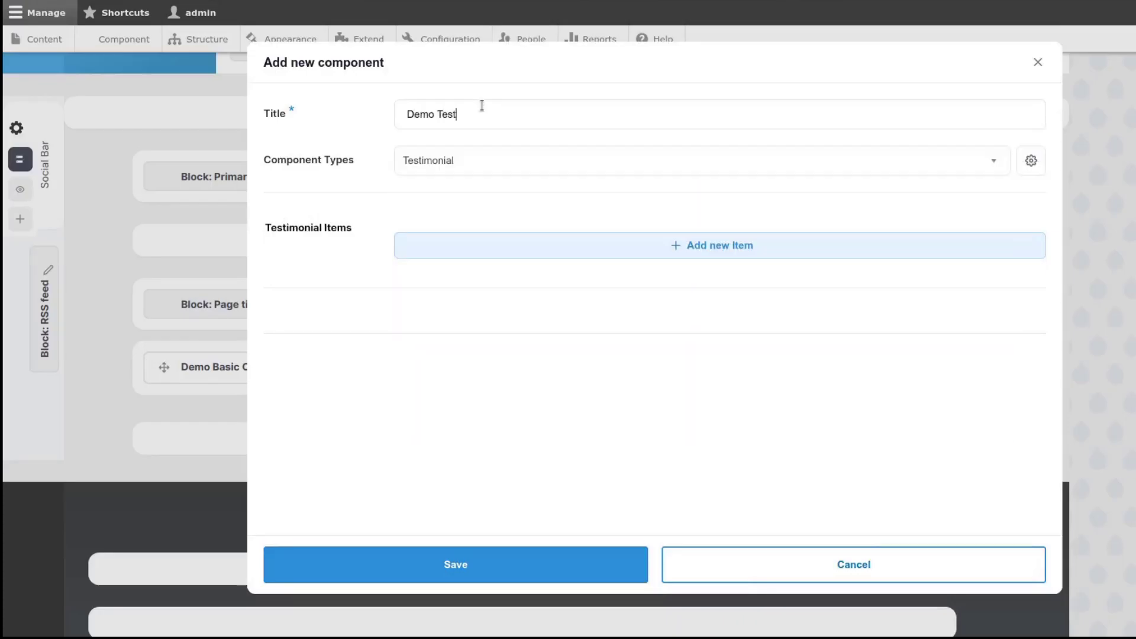
Add item "Demo Testimonial Content" with quote "This is a sample testimonial content for the testimonial component" and the author's name as Information
{"action": "left_click", "coordinate": [562, 245]}
{"action": "type", "text": "Demo Testimonial Content"}
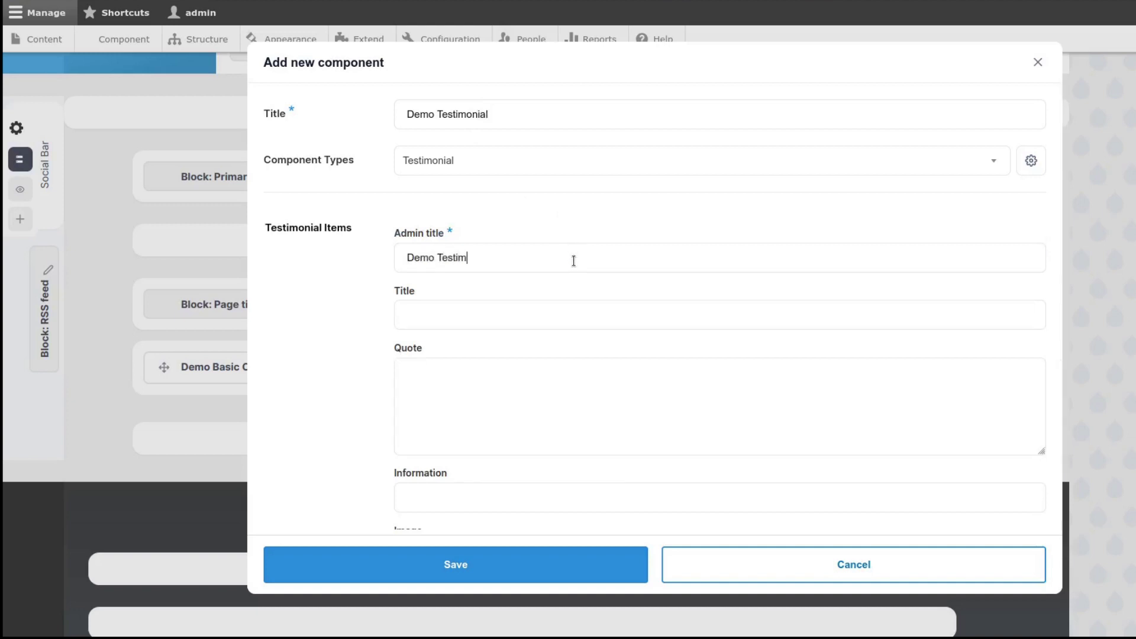
{"action": "scroll", "coordinate": [574, 355], "scroll_direction": "down", "scroll_amount": 1}
{"action": "left_click", "coordinate": [576, 362]}
{"action": "type", "text": "This is a sample testimoni"}
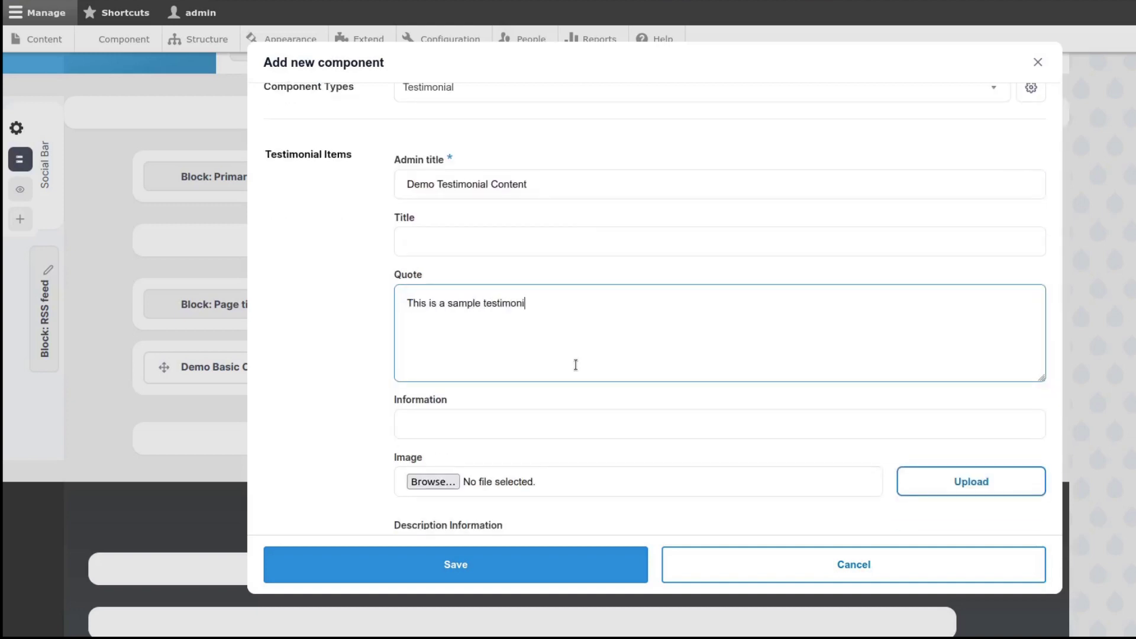
{"action": "type", "text": "al content for the testimoina"}
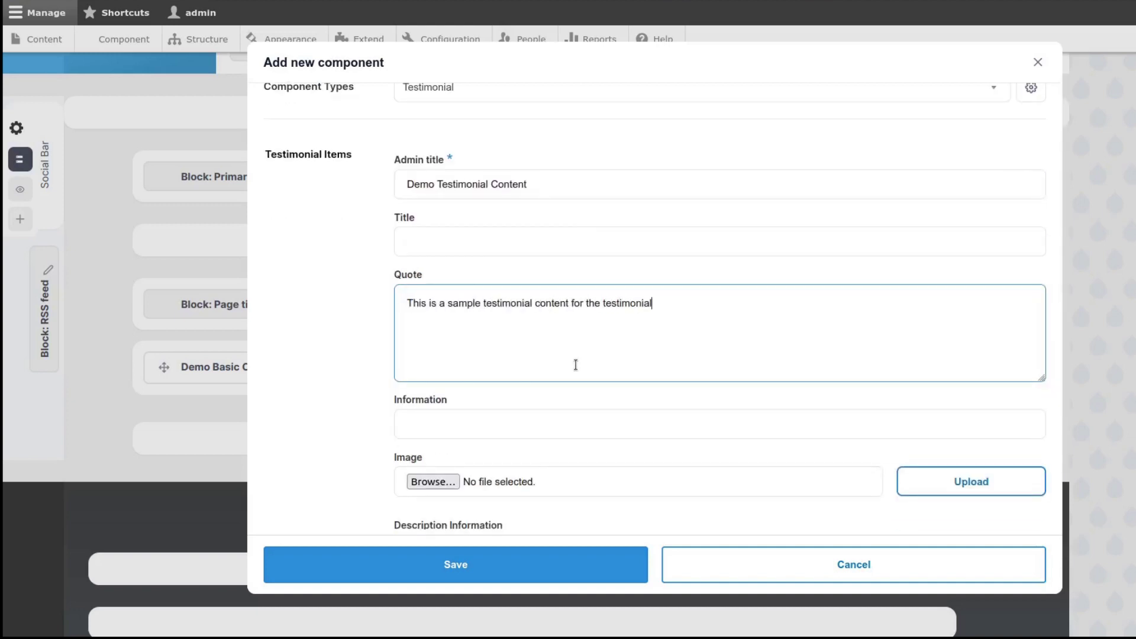
{"action": "type", "text": " component"}
{"action": "left_click", "coordinate": [589, 421]}
{"action": "type", "text": "Devgambito"}
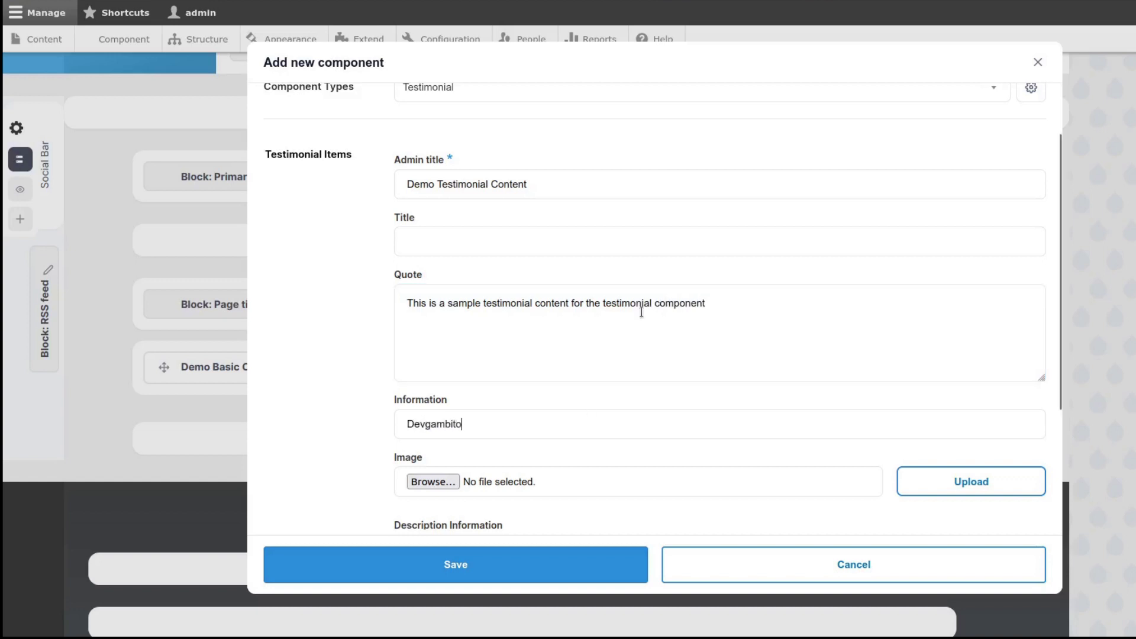
Create the testimonial item and save the Demo Testimonial component
{"action": "scroll", "coordinate": [663, 312], "scroll_direction": "down", "scroll_amount": 3}
{"action": "left_click", "coordinate": [435, 447]}
{"action": "left_click", "coordinate": [479, 568]}
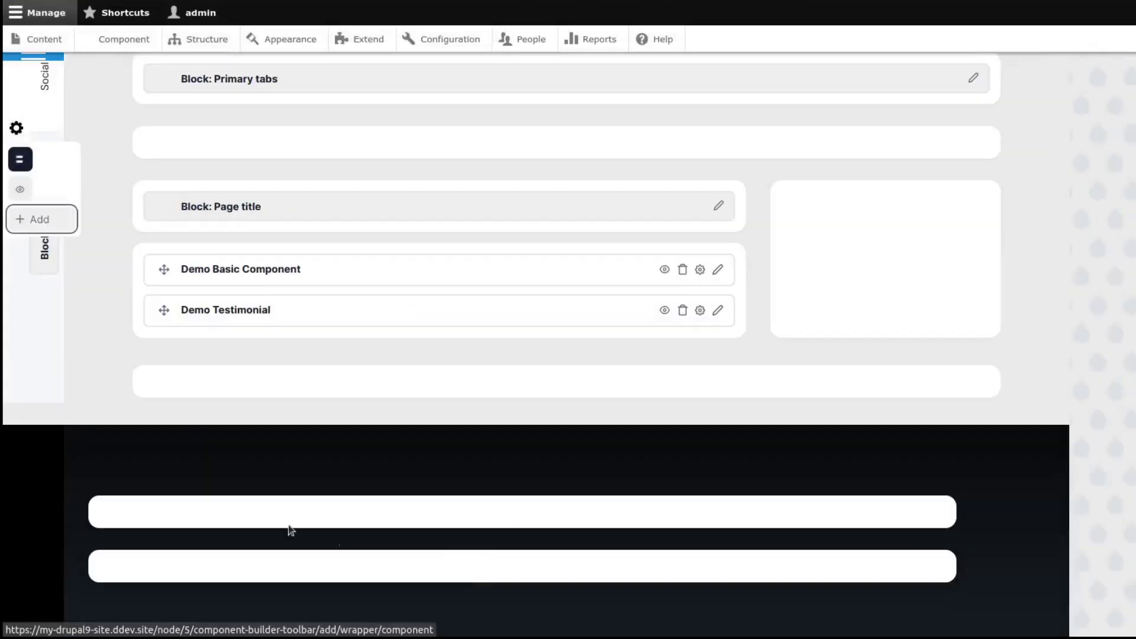
Start a new component of the Slideshow type and title it "Demo Slide"
{"action": "left_click", "coordinate": [38, 219]}
{"action": "left_click", "coordinate": [533, 160]}
{"action": "left_click", "coordinate": [431, 299]}
{"action": "left_click", "coordinate": [450, 322]}
{"action": "left_click", "coordinate": [504, 103]}
{"action": "type", "text": "Demo"}
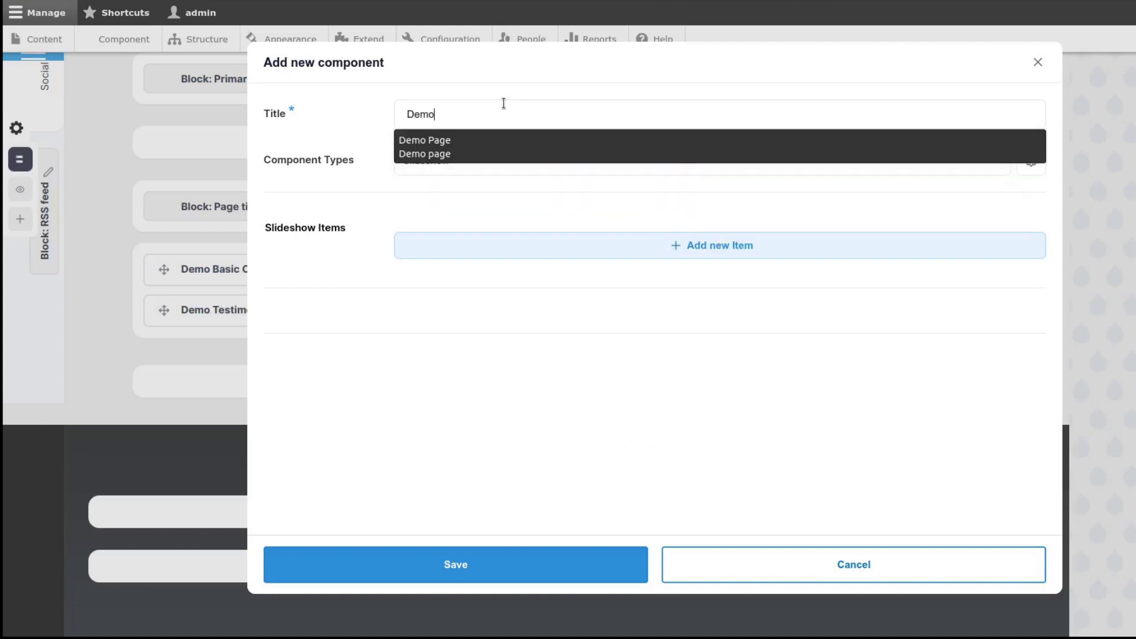
{"action": "type", "text": " Slide"}
Add a slideshow item with admin title "Demo Slide 1" and title "Slide 1"
{"action": "left_click", "coordinate": [559, 245]}
{"action": "type", "text": "Demo Slide 1"}
{"action": "left_click", "coordinate": [523, 326]}
{"action": "type", "text": "Sl"}
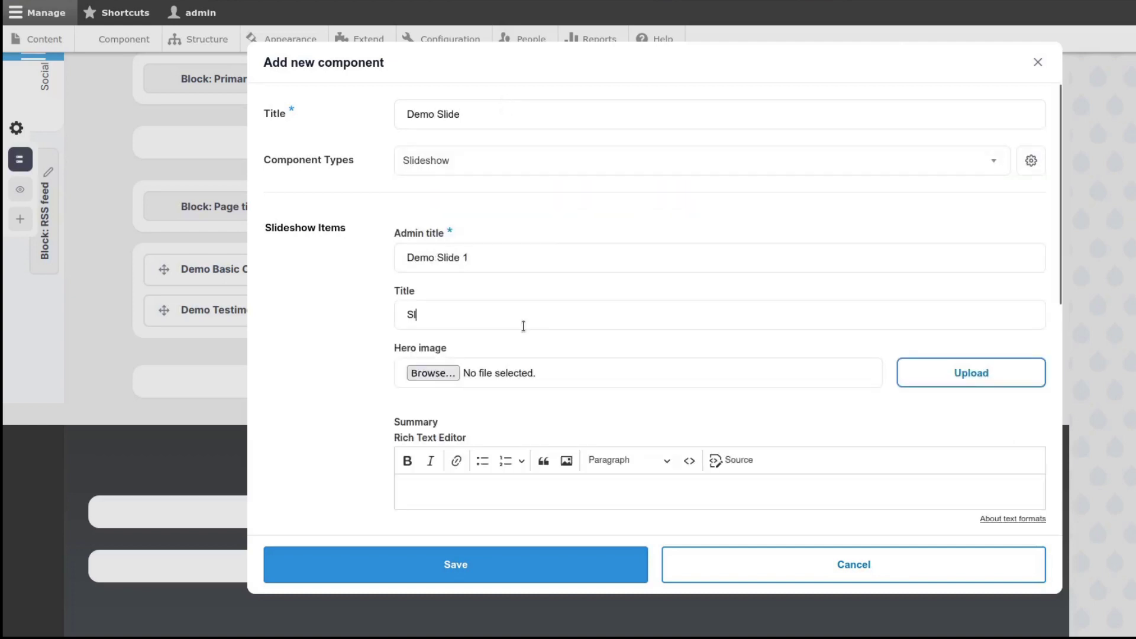
{"action": "type", "text": "ide 1"}
Upload pexels-photo-16732092.jpeg as the first slide's hero image and create the item
{"action": "scroll", "coordinate": [588, 339], "scroll_direction": "down", "scroll_amount": 3}
{"action": "left_click", "coordinate": [431, 153]}
{"action": "key", "text": "Down"}
{"action": "key", "text": "Down"}
{"action": "key", "text": "Return"}
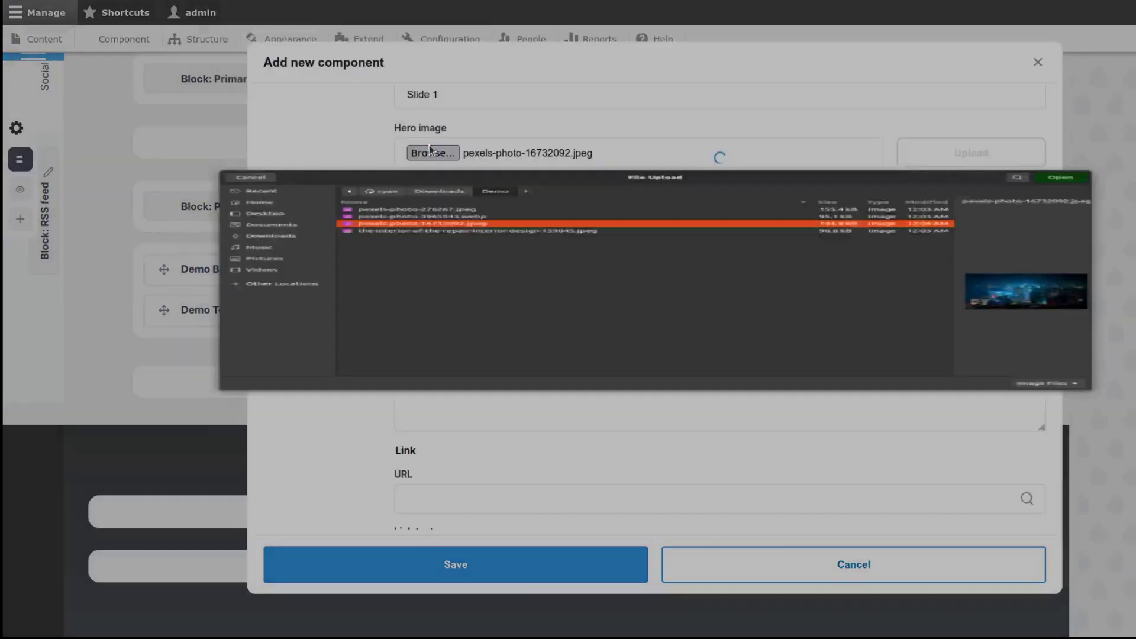
{"action": "scroll", "coordinate": [570, 278], "scroll_direction": "down", "scroll_amount": 3}
{"action": "left_click", "coordinate": [622, 375]}
Add a second slideshow item with admin title "Demo Slide 2" and title "Slide 2"
{"action": "left_click", "coordinate": [621, 375]}
{"action": "type", "text": "Demo "}
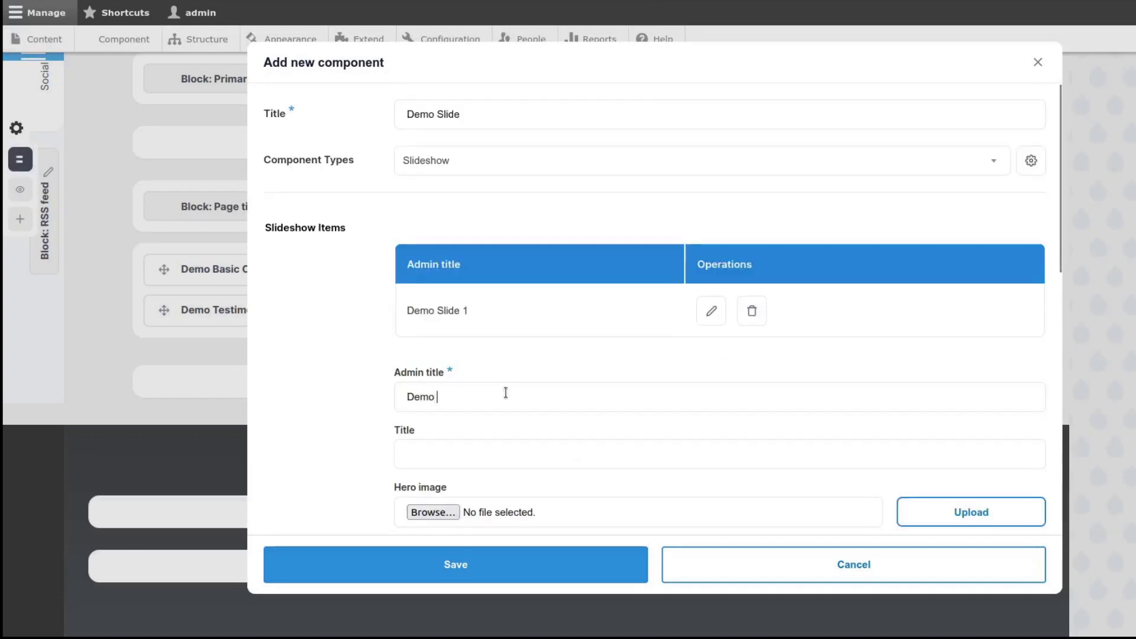
{"action": "type", "text": "Slide 2"}
{"action": "left_click", "coordinate": [555, 454]}
{"action": "scroll", "coordinate": [556, 448], "scroll_direction": "down", "scroll_amount": 2}
{"action": "type", "text": "Slide 2"}
Upload the-interior-of-the-repair-interior-design-159045.jpeg as the second slide's hero image and create the item
{"action": "left_click", "coordinate": [433, 439]}
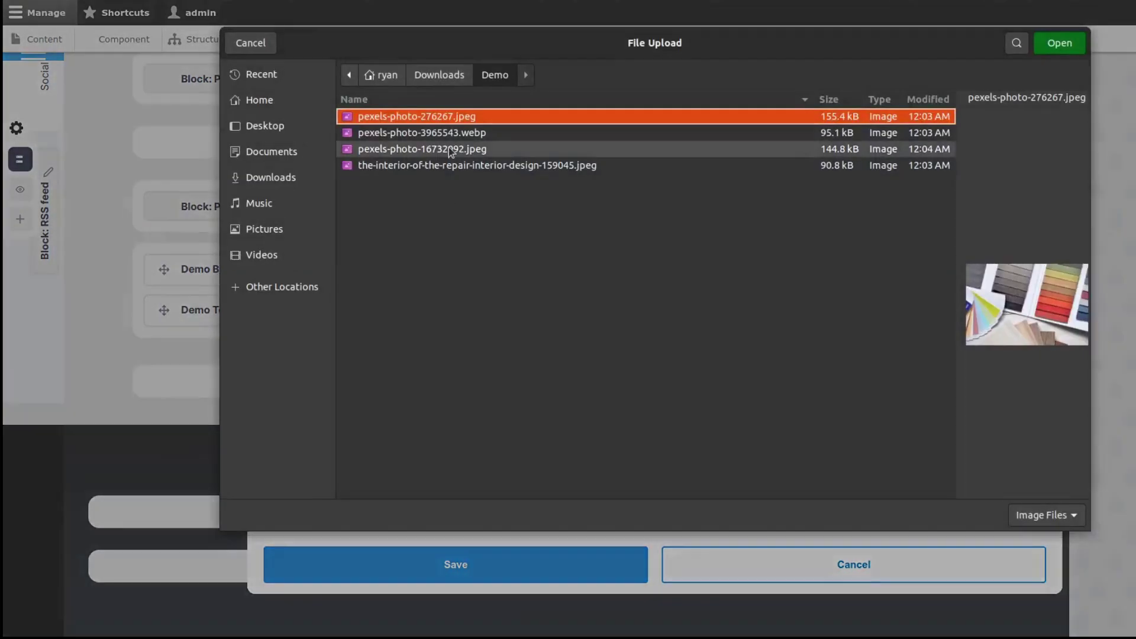
{"action": "double_click", "coordinate": [452, 163]}
{"action": "triple_click", "coordinate": [579, 310]}
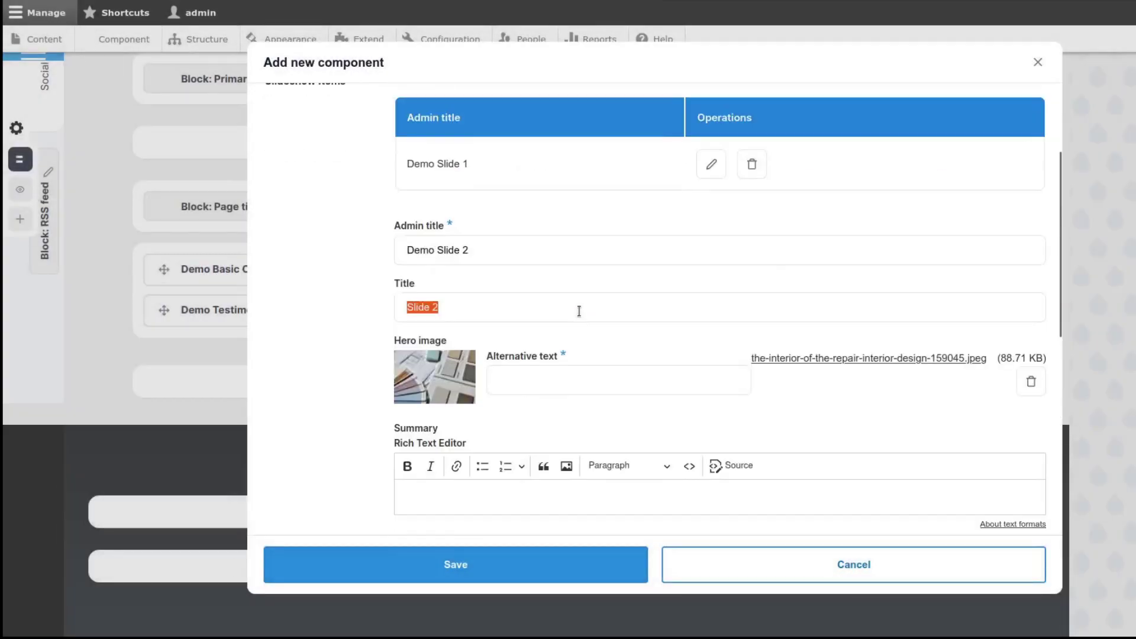
{"action": "scroll", "coordinate": [579, 310], "scroll_direction": "down", "scroll_amount": 5}
{"action": "left_click", "coordinate": [439, 413]}
Add a third slideshow item with admin title "Demo Slide 3" and pexels-photo-16732092.jpeg as its hero image
{"action": "left_click", "coordinate": [543, 441]}
{"action": "type", "text": "Demo Slide 3"}
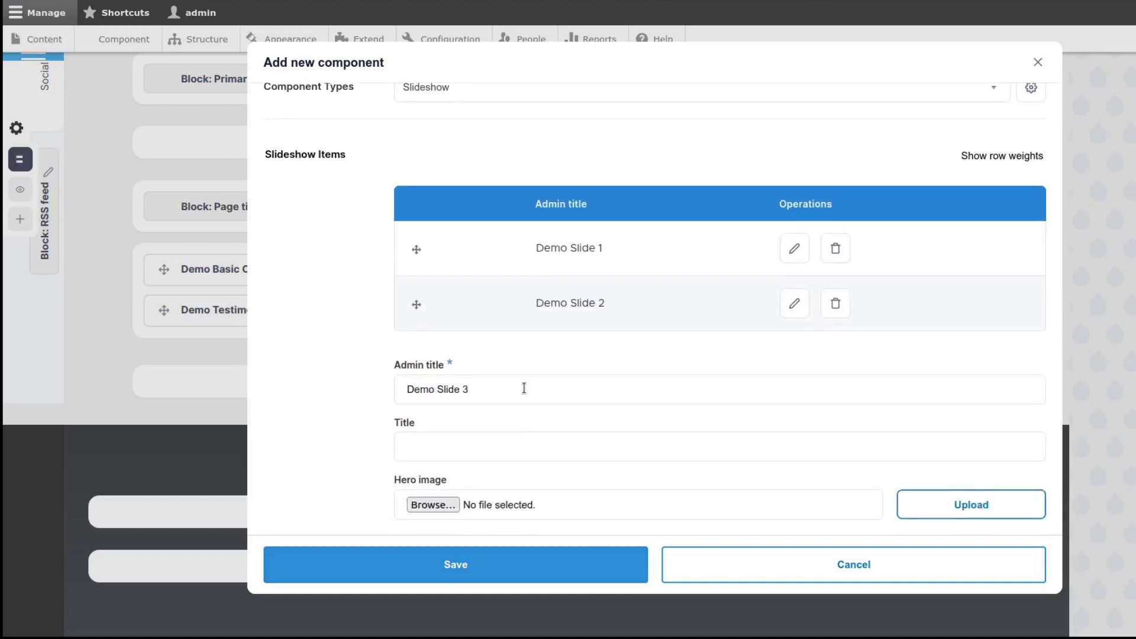
{"action": "scroll", "coordinate": [524, 388], "scroll_direction": "down", "scroll_amount": 3}
{"action": "left_click", "coordinate": [426, 358]}
{"action": "double_click", "coordinate": [449, 149]}
Title the third item "Slide 3", create it and save the Demo Slide component
{"action": "left_click", "coordinate": [585, 295]}
{"action": "type", "text": "S"}
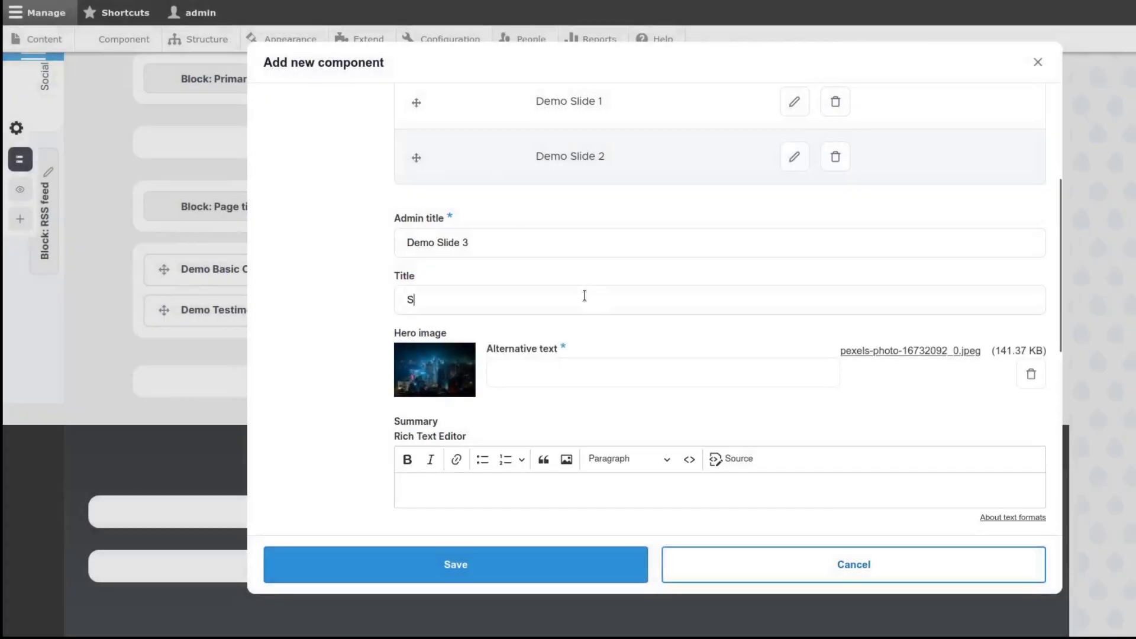
{"action": "type", "text": "lide 3"}
{"action": "scroll", "coordinate": [548, 419], "scroll_direction": "down", "scroll_amount": 5}
{"action": "left_click", "coordinate": [439, 415]}
{"action": "left_click", "coordinate": [452, 563]}
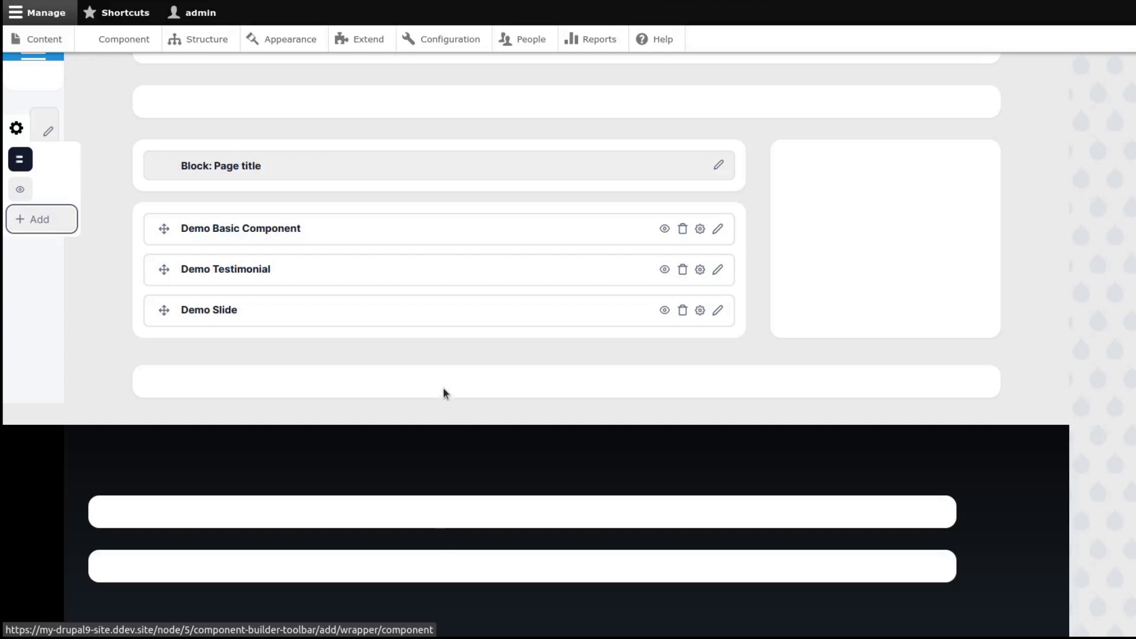
Move Demo Slide into the empty region under the site header and Demo Basic Component into the Page title block's region
{"action": "scroll", "coordinate": [443, 387], "scroll_direction": "up", "scroll_amount": 3}
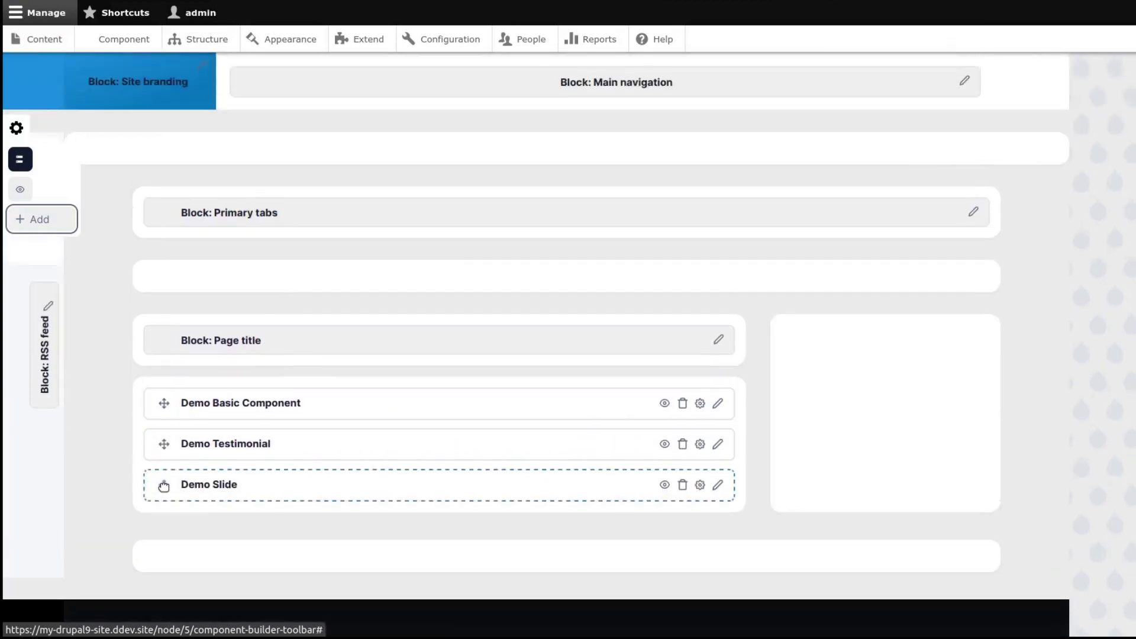
{"action": "left_click_drag", "start_coordinate": [164, 485], "coordinate": [170, 167]}
{"action": "left_click_drag", "start_coordinate": [158, 429], "coordinate": [176, 338]}
Move Demo Testimonial into the region below the Primary tabs and place Demo Basic Component under the Page title block
{"action": "left_click_drag", "start_coordinate": [164, 465], "coordinate": [169, 314]}
{"action": "left_click_drag", "start_coordinate": [162, 383], "coordinate": [165, 425]}
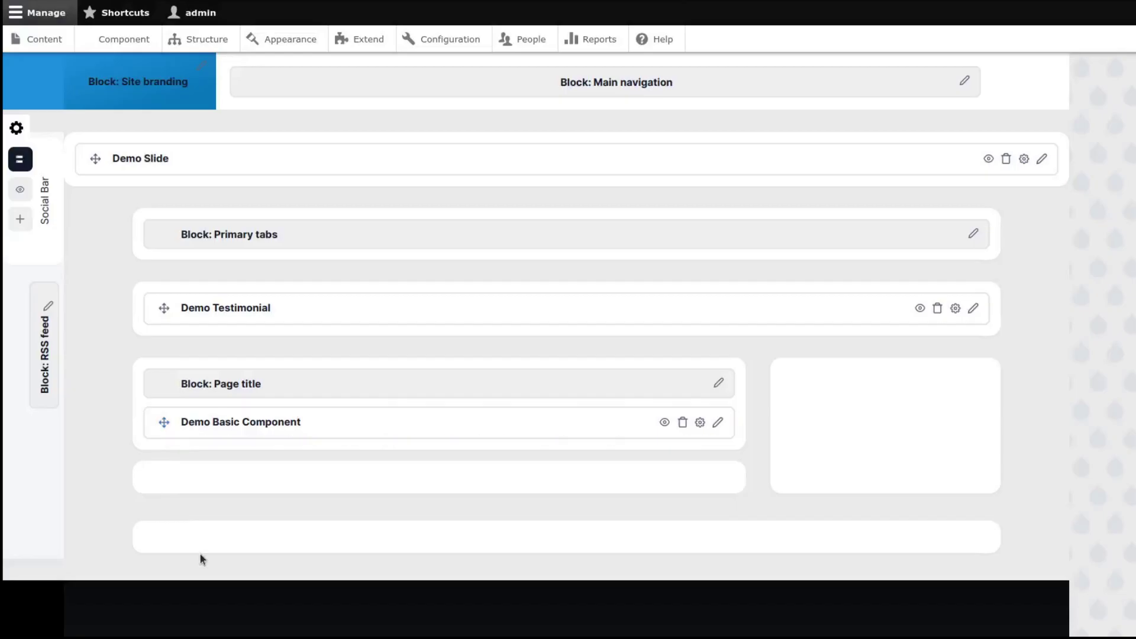
Preview the rearranged page and advance the slideshow from the first slide to the third
{"action": "left_click", "coordinate": [25, 190]}
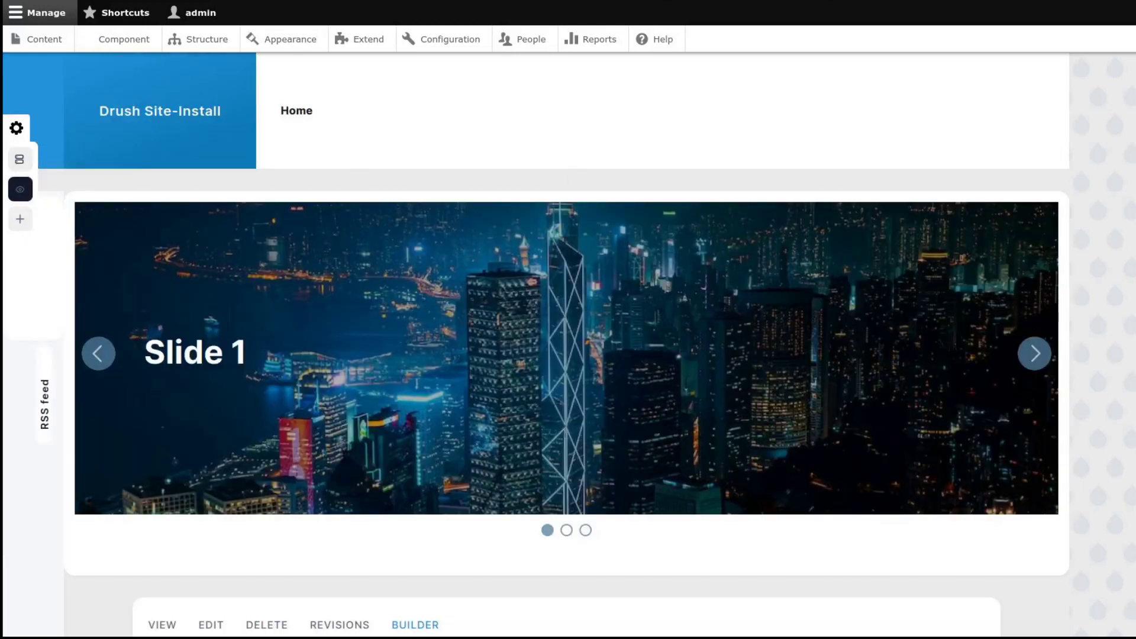
{"action": "scroll", "coordinate": [1043, 333], "scroll_direction": "down", "scroll_amount": 4}
{"action": "scroll", "coordinate": [1043, 333], "scroll_direction": "up", "scroll_amount": 4}
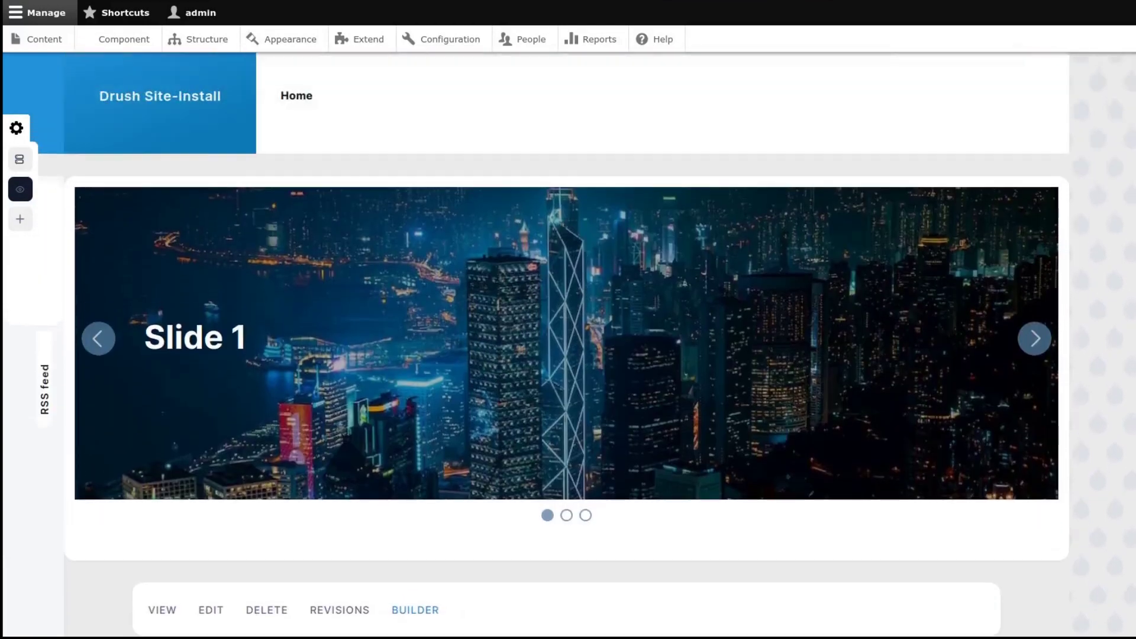
{"action": "left_click", "coordinate": [1043, 332]}
{"action": "left_click", "coordinate": [1042, 333]}
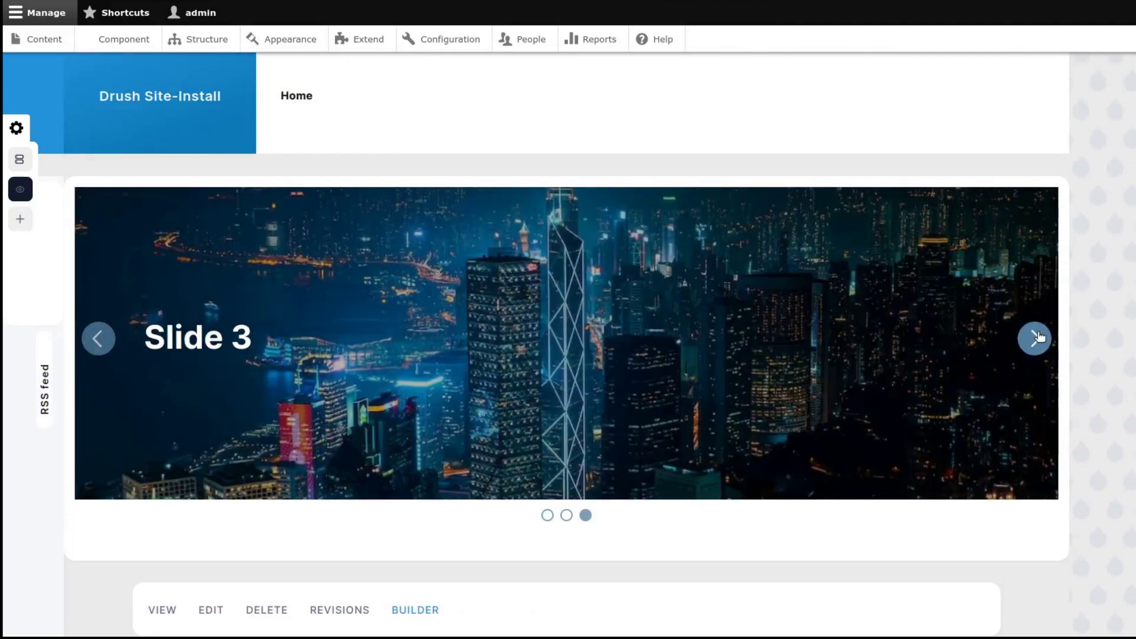
Examine the testimonial, basic component and page content in the preview, and return to the builder layout
{"action": "scroll", "coordinate": [1040, 335], "scroll_direction": "down", "scroll_amount": 4}
{"action": "scroll", "coordinate": [1039, 330], "scroll_direction": "down", "scroll_amount": 3}
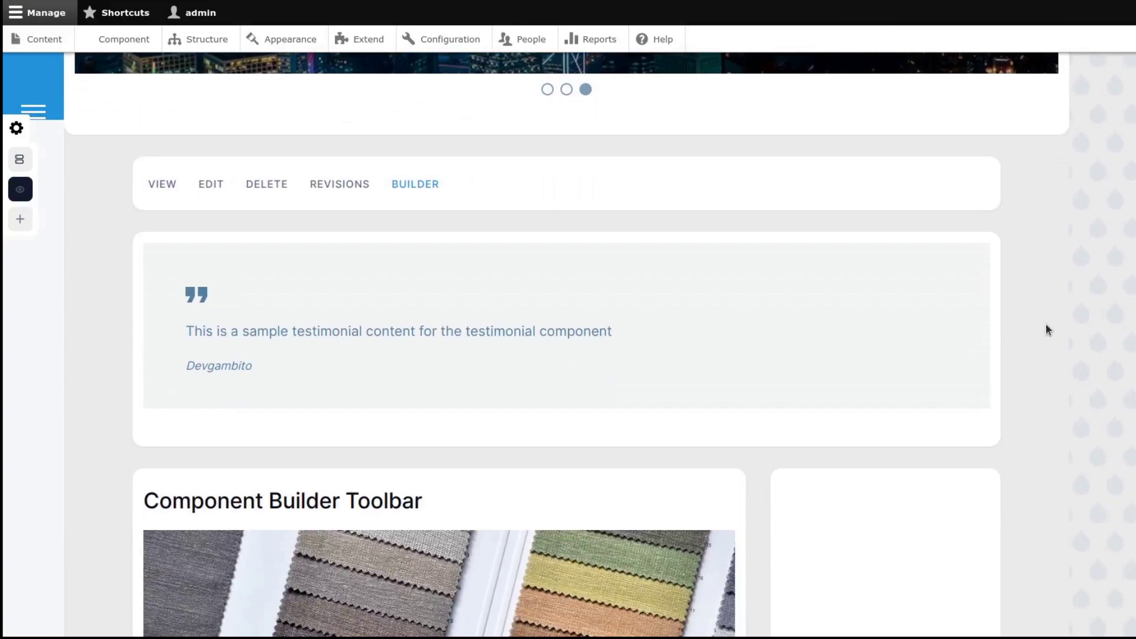
{"action": "scroll", "coordinate": [1045, 325], "scroll_direction": "down", "scroll_amount": 6}
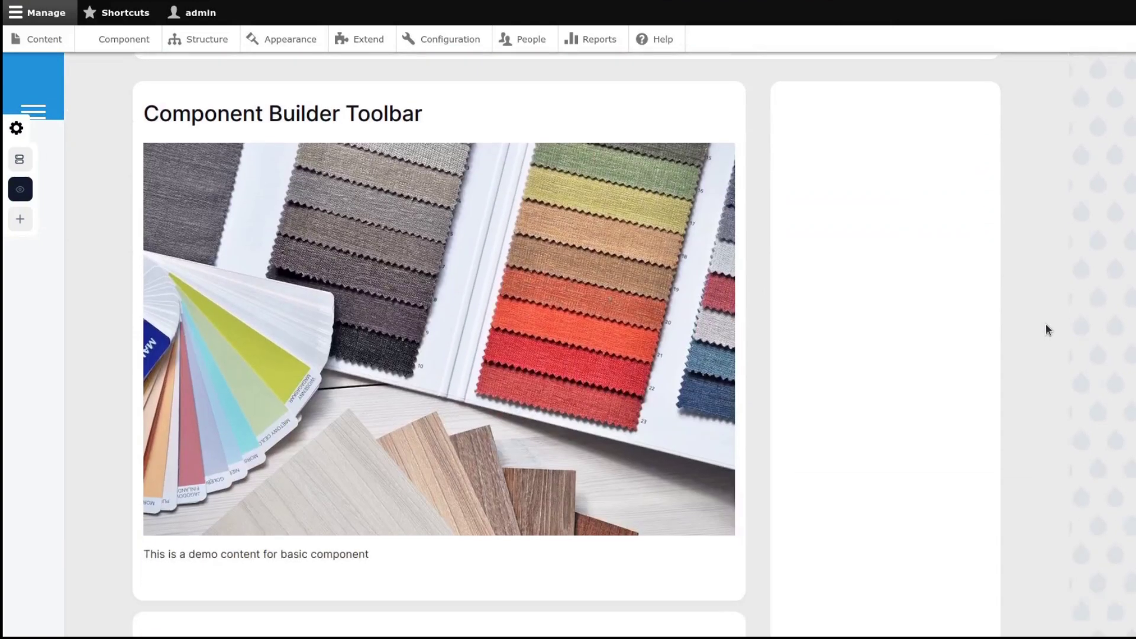
{"action": "scroll", "coordinate": [1046, 329], "scroll_direction": "down", "scroll_amount": 2}
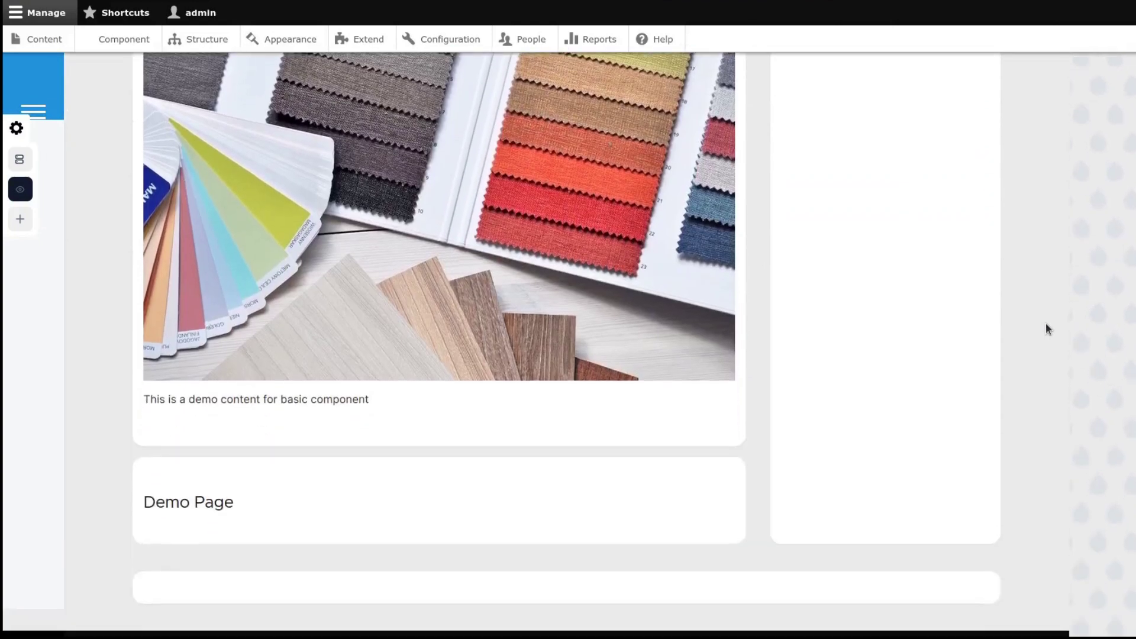
{"action": "scroll", "coordinate": [1045, 324], "scroll_direction": "up", "scroll_amount": 3}
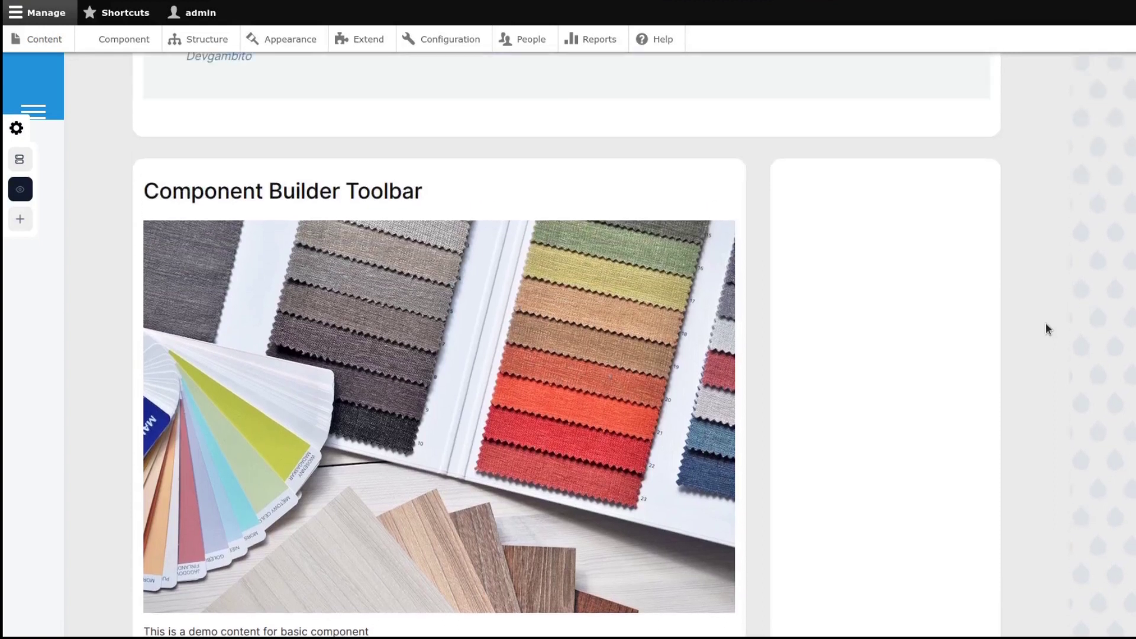
{"action": "scroll", "coordinate": [1046, 323], "scroll_direction": "down", "scroll_amount": 1}
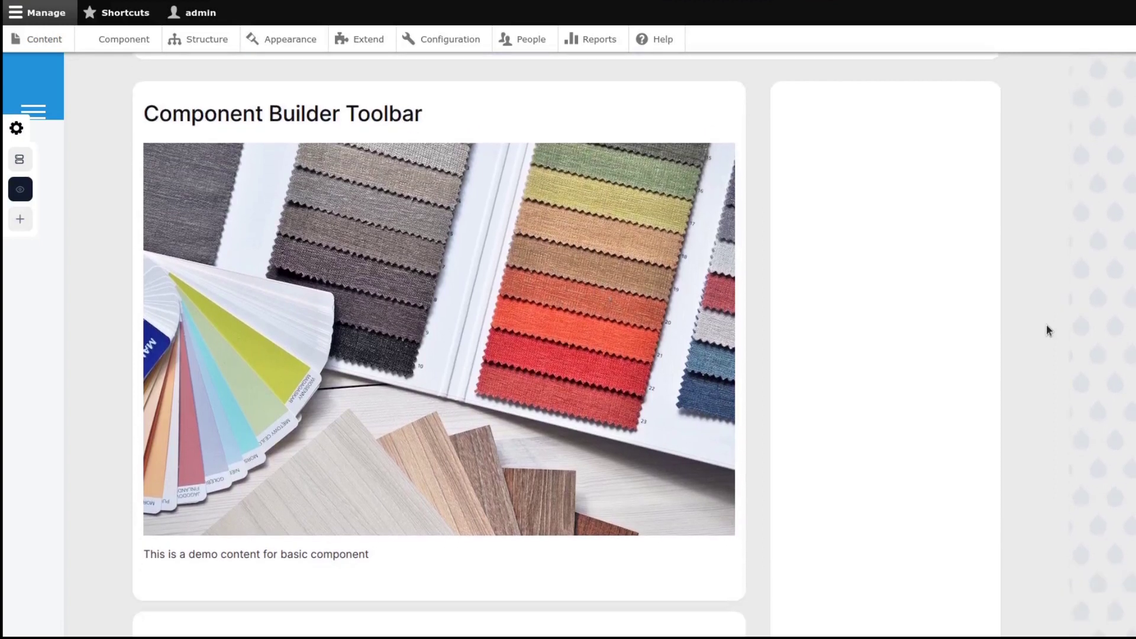
{"action": "scroll", "coordinate": [1046, 324], "scroll_direction": "down", "scroll_amount": 4}
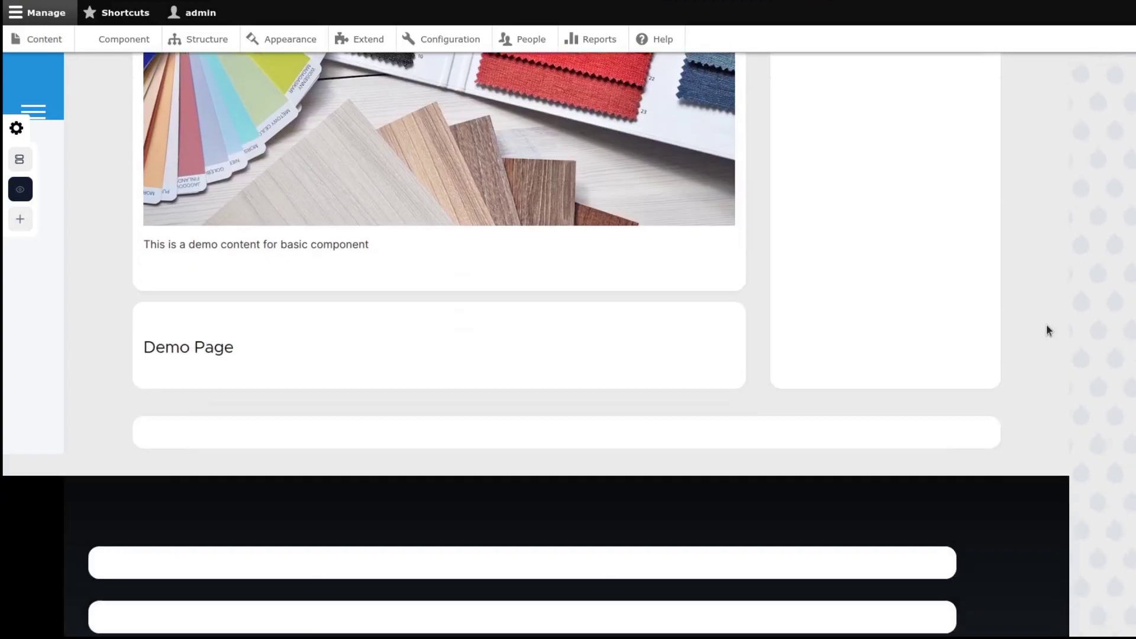
{"action": "scroll", "coordinate": [1046, 325], "scroll_direction": "up", "scroll_amount": 5}
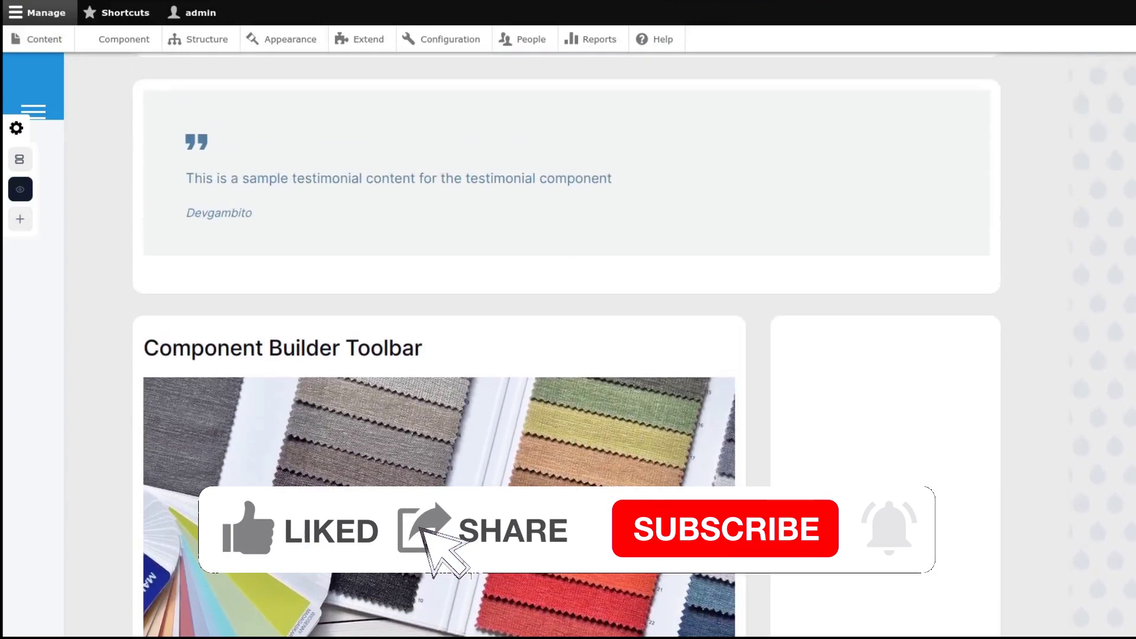
{"action": "left_click", "coordinate": [21, 159]}
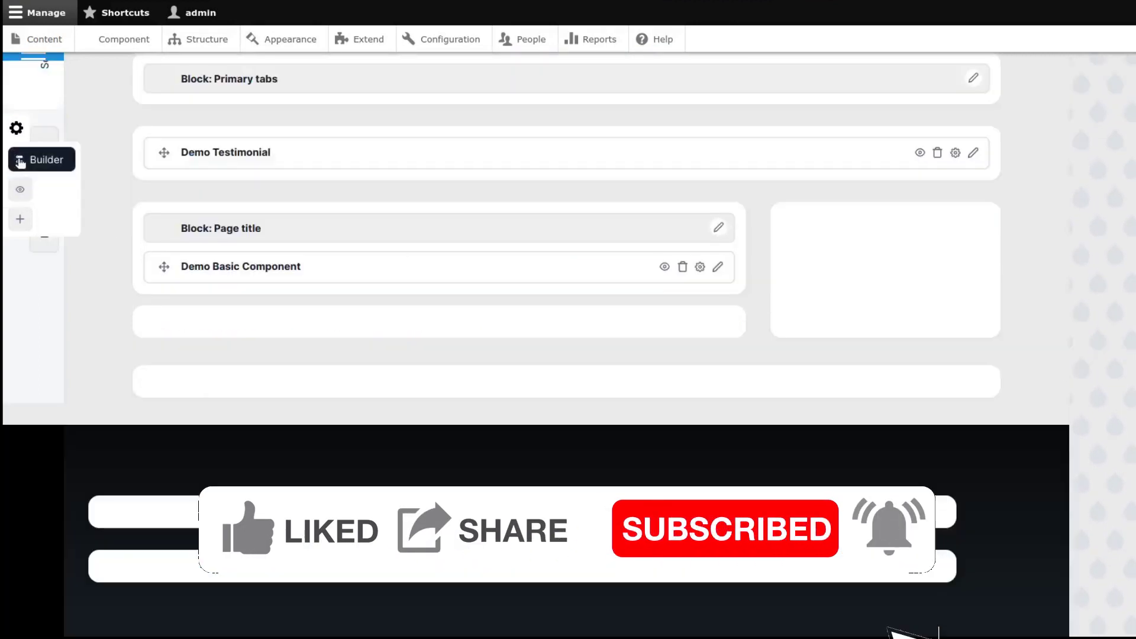